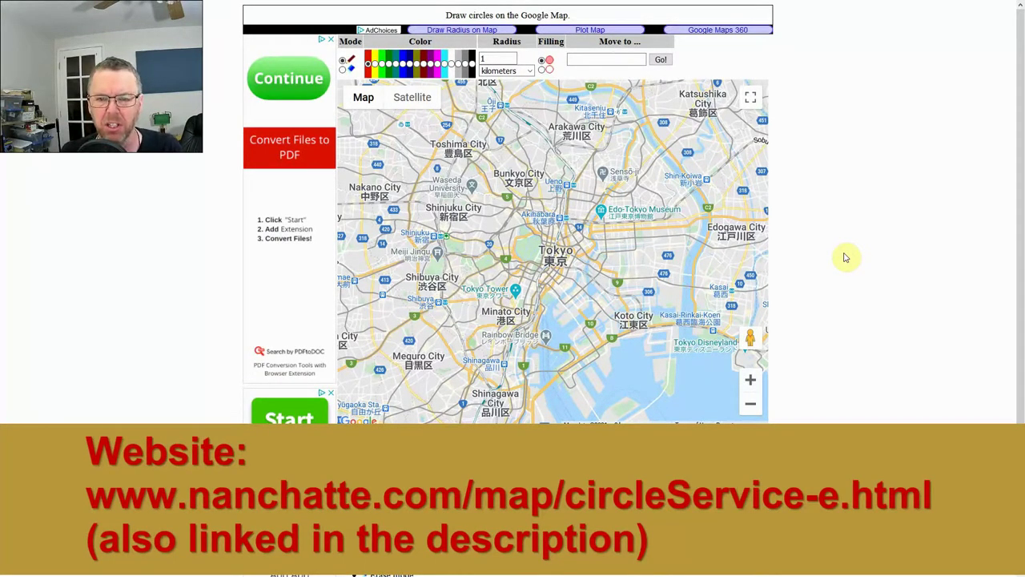
Search 'UC Berkeley, Berkeley, ca' and move the map there with a red marker on Berkeley
left_click(584, 60)
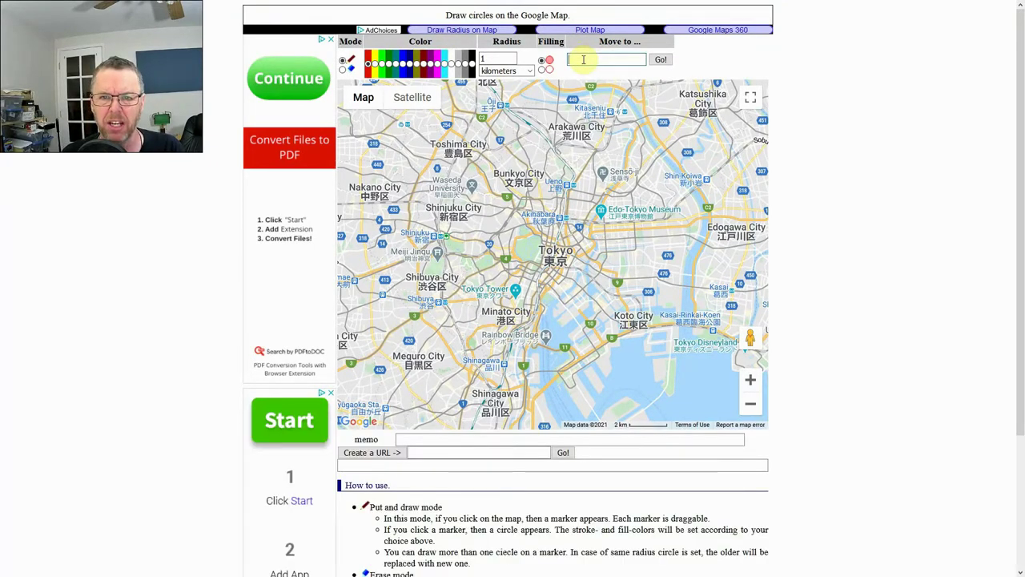
type("UC Berkeley")
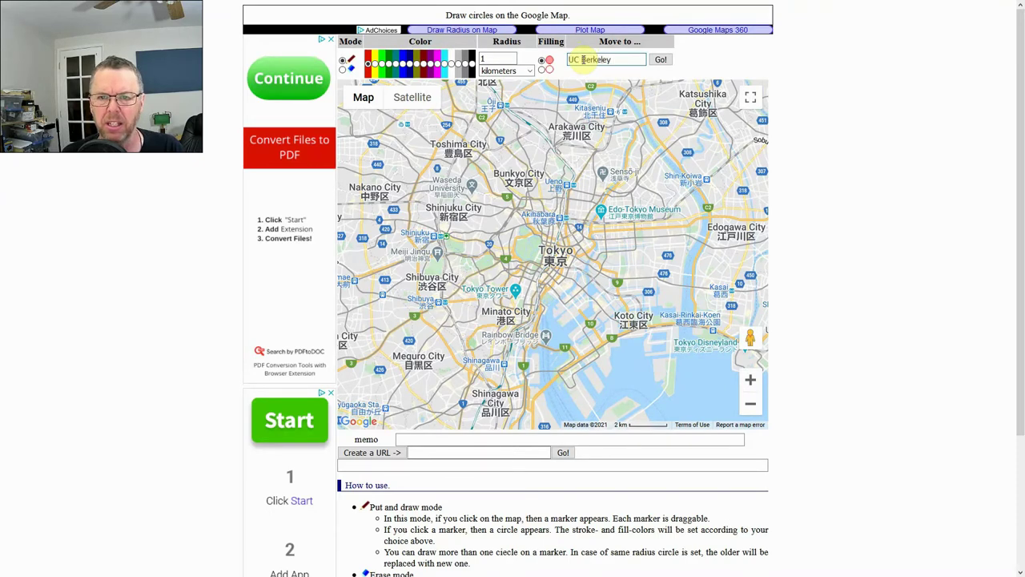
type(", Berkeley ,ca")
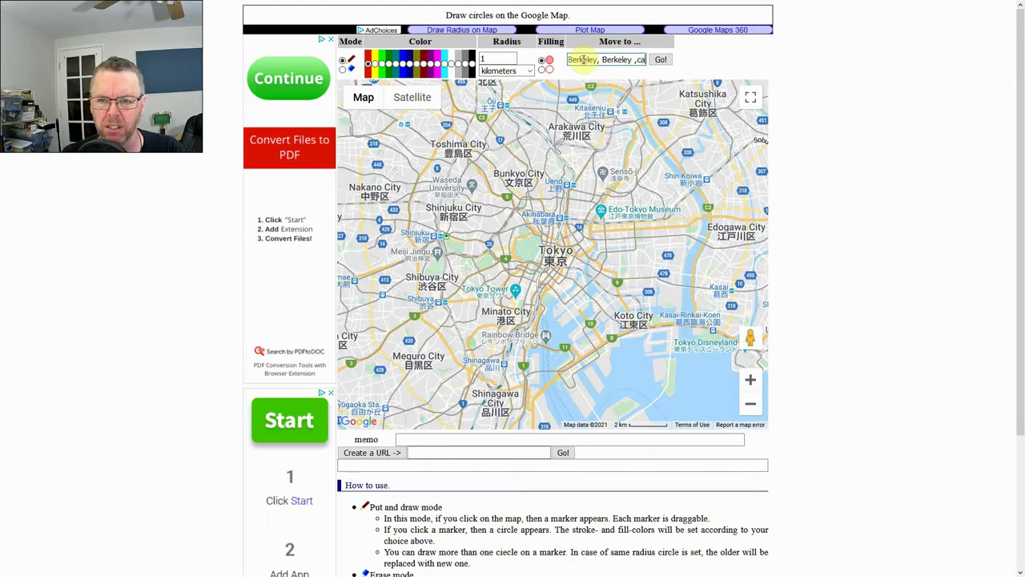
key("Left")
key("Left")
key("BackSpace")
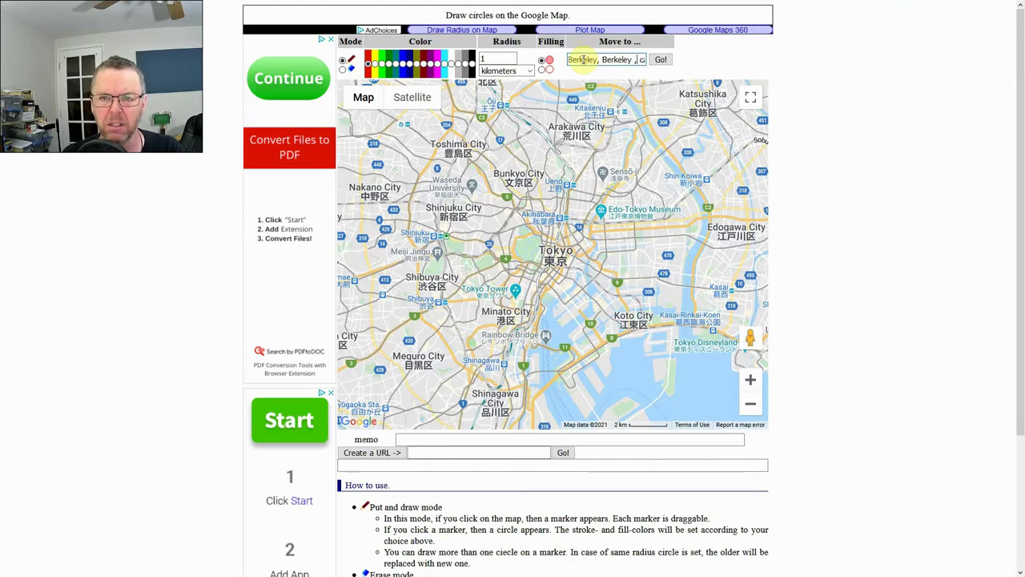
key("Left")
type(",")
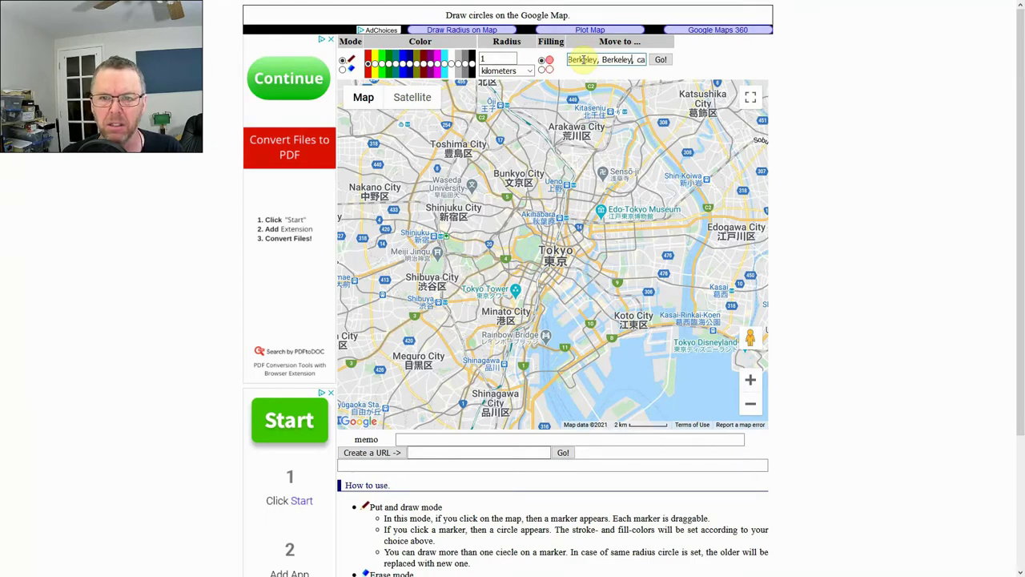
left_click(662, 60)
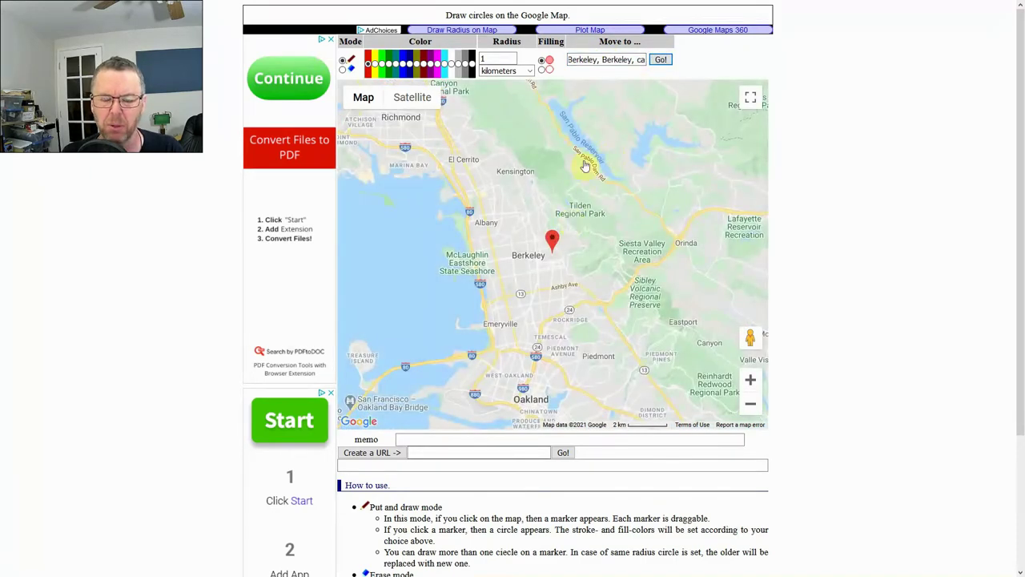
triple_click(583, 59)
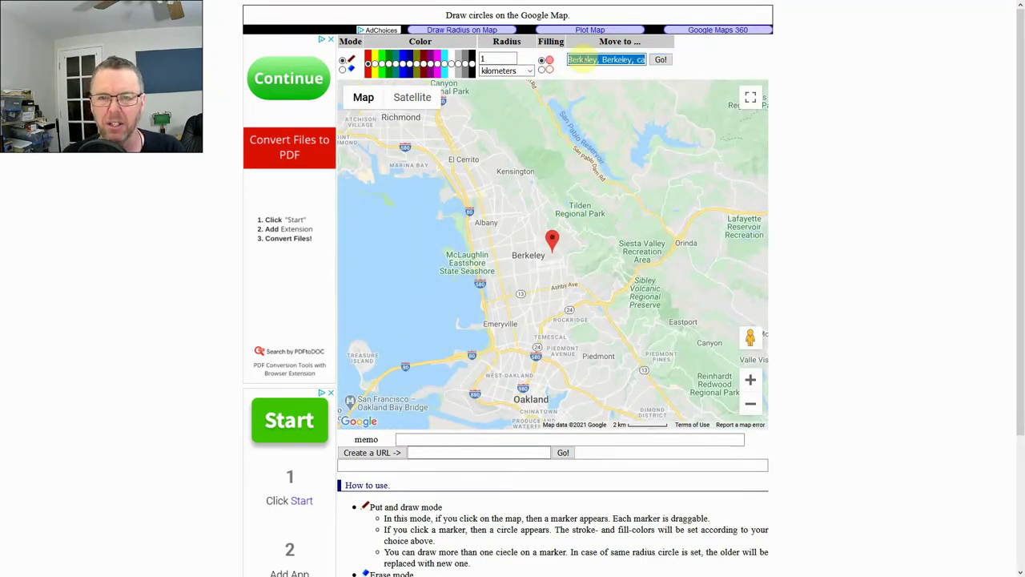
Search 'washing state university, seattle, wa' and jump to the 1701 Broadway, Seattle result
type("washing state")
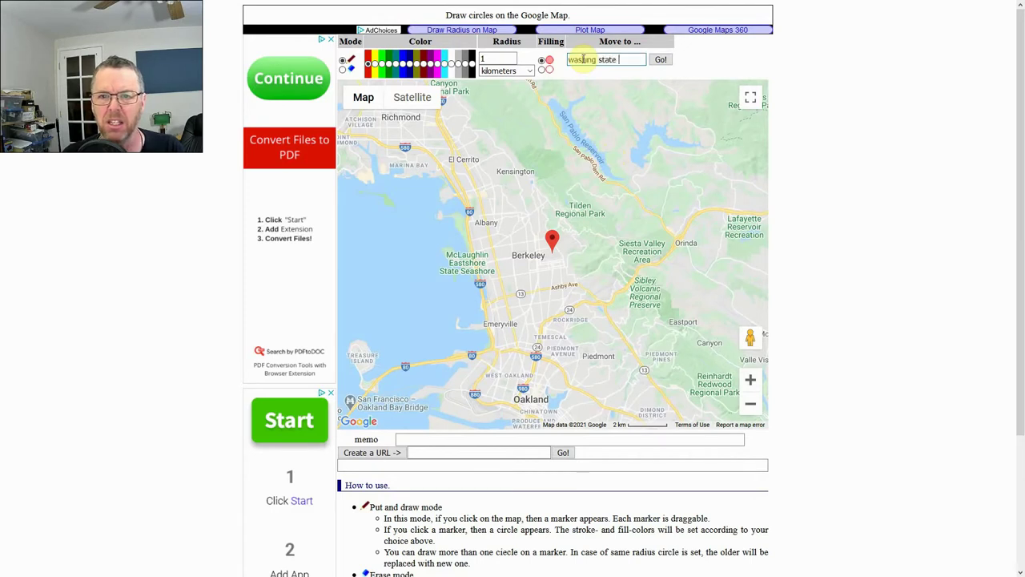
type(" university, ")
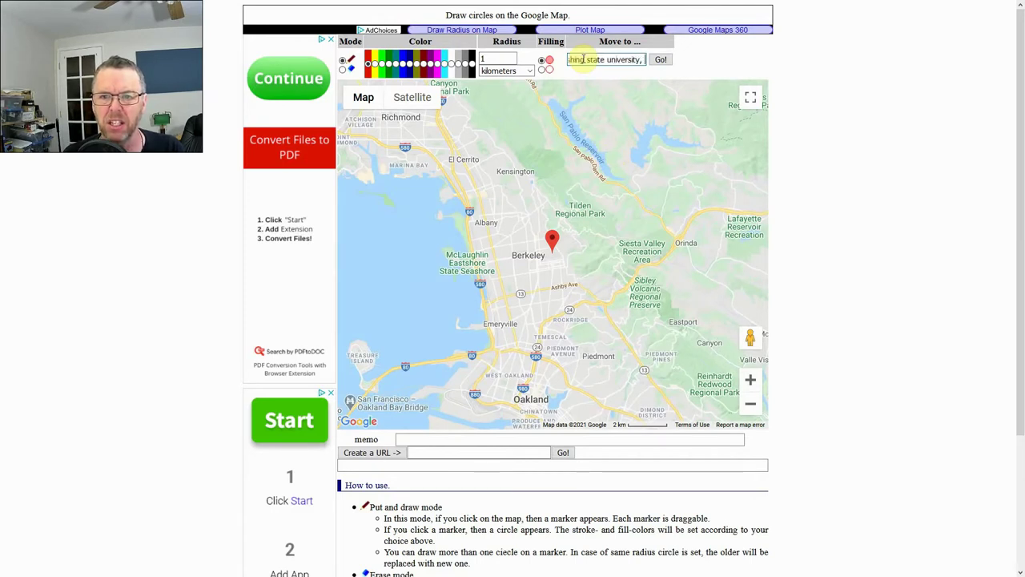
type("seattl")
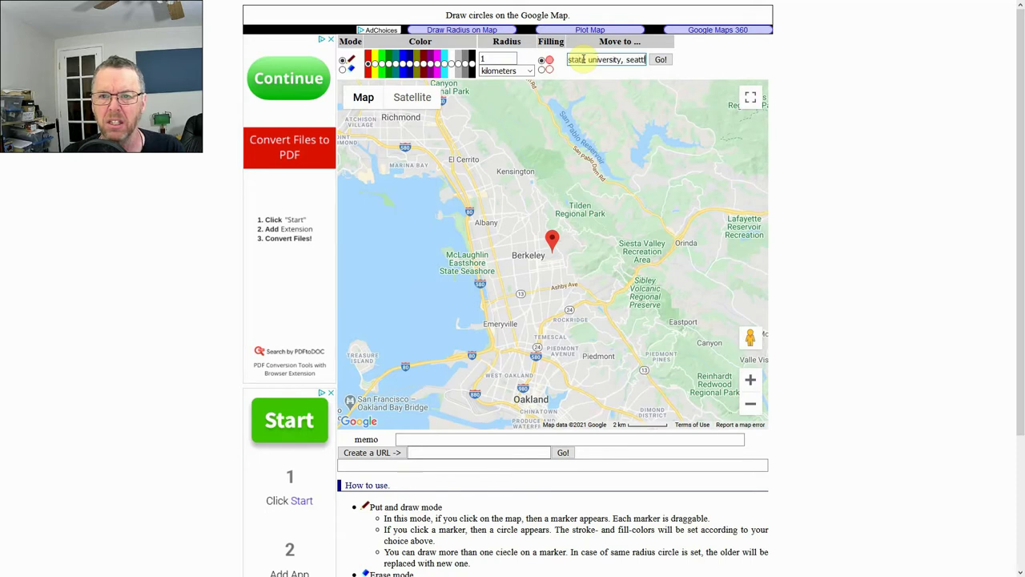
type("e, wa")
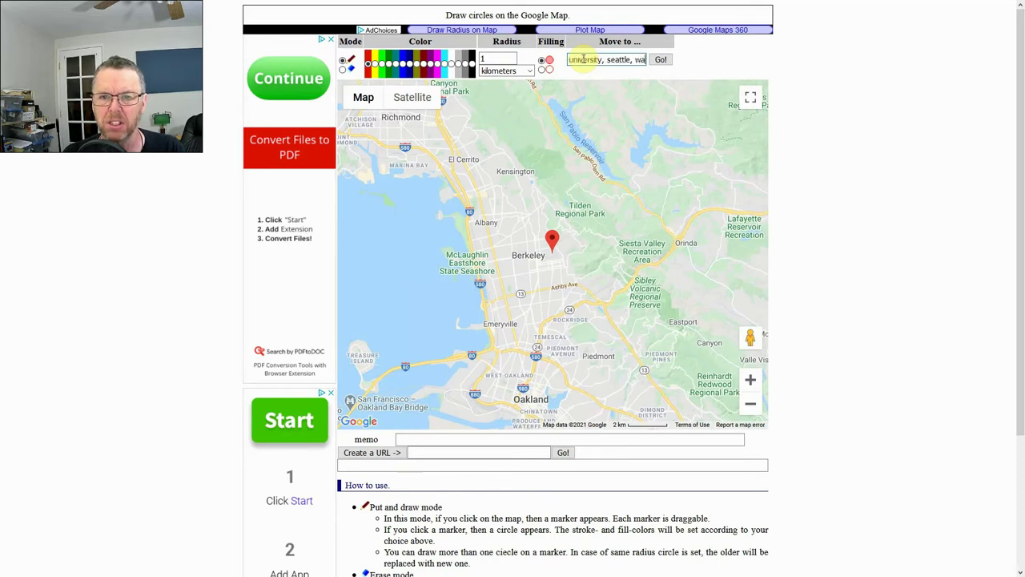
key("Return")
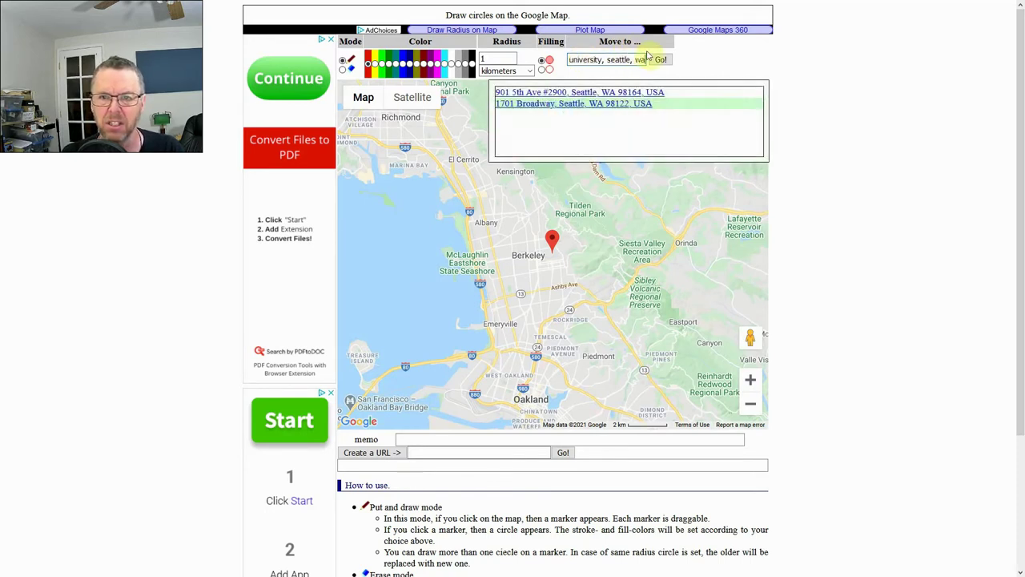
left_click(630, 107)
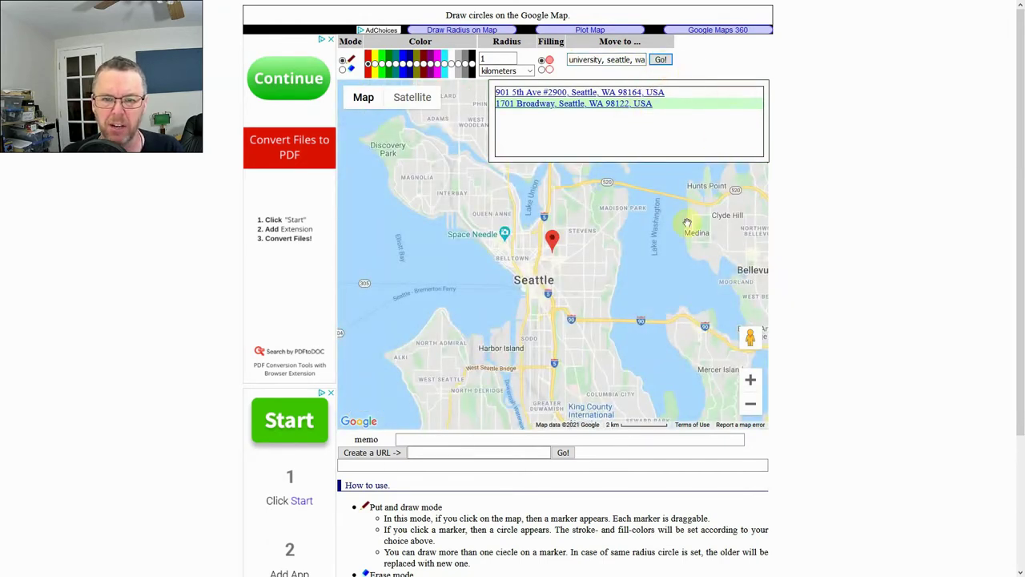
triple_click(605, 60)
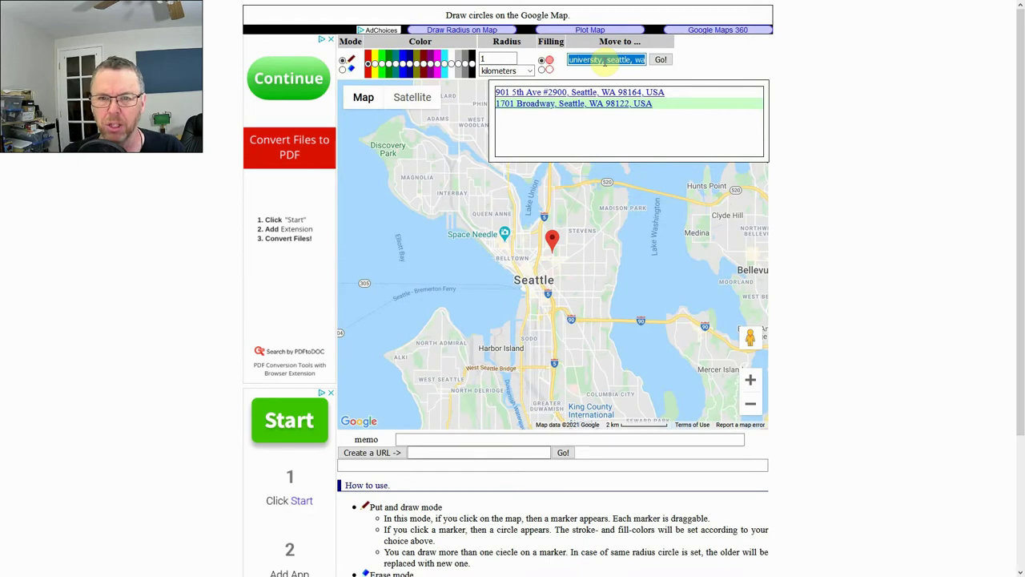
Add a 'bolder state, bolder, CO' marker, then zoom out until all three markers show
type("bolder s")
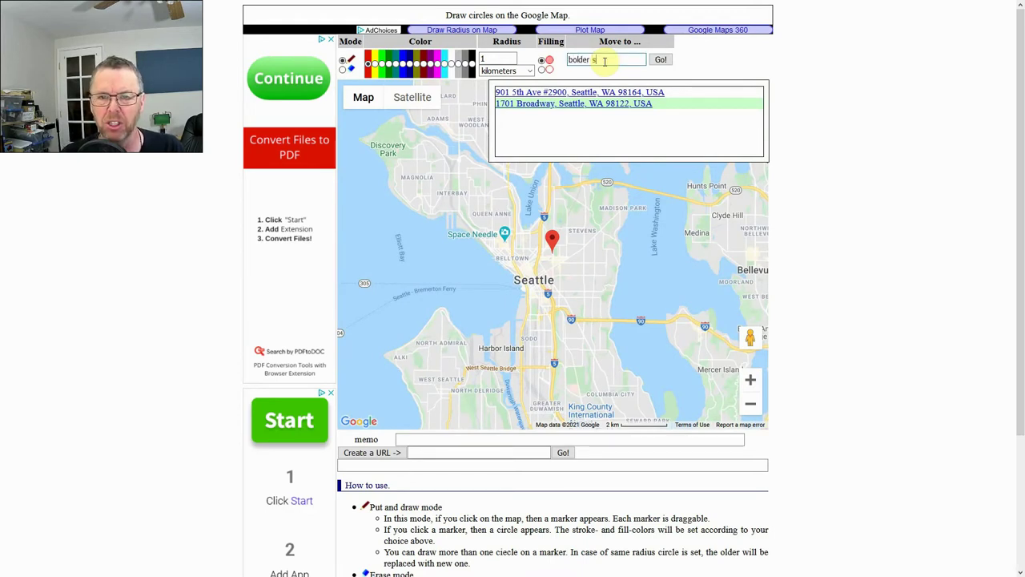
type("tate, bolde")
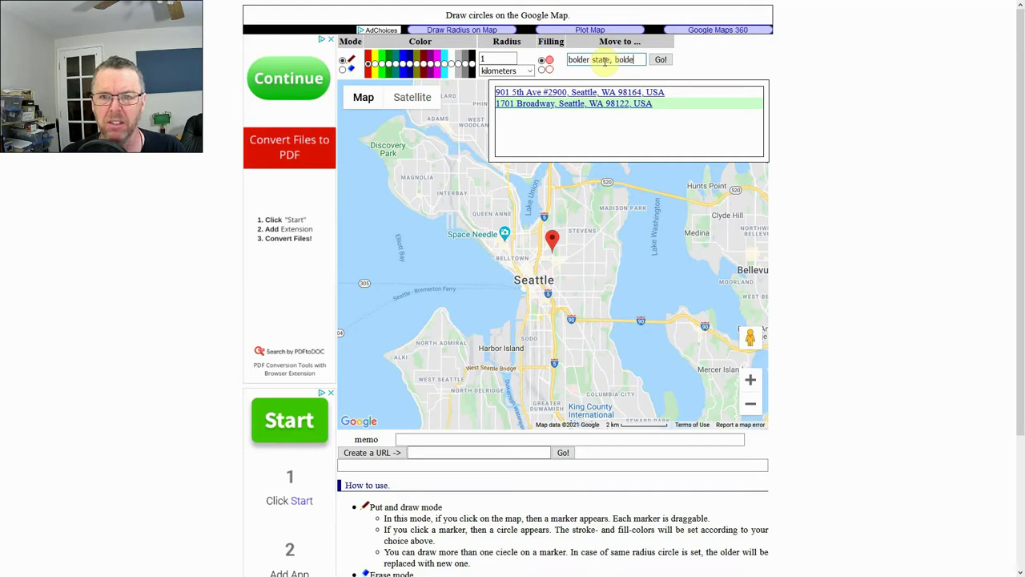
type("r, CO")
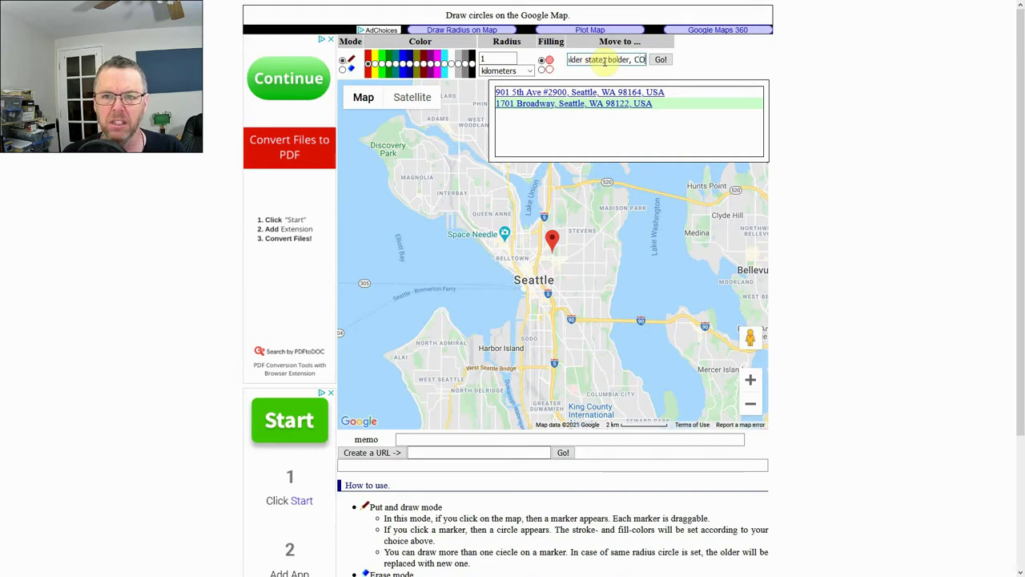
left_click(662, 61)
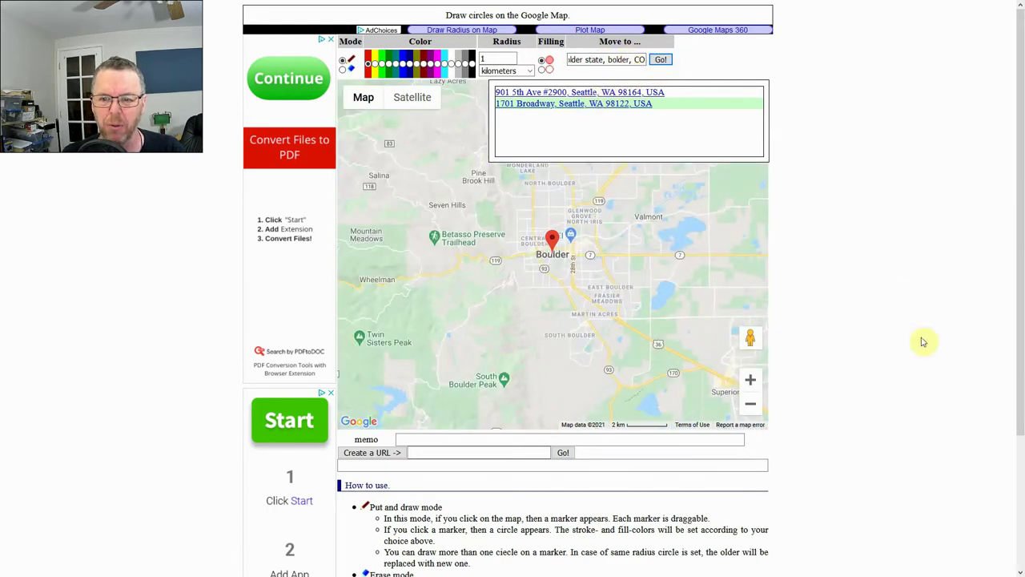
left_click(751, 405)
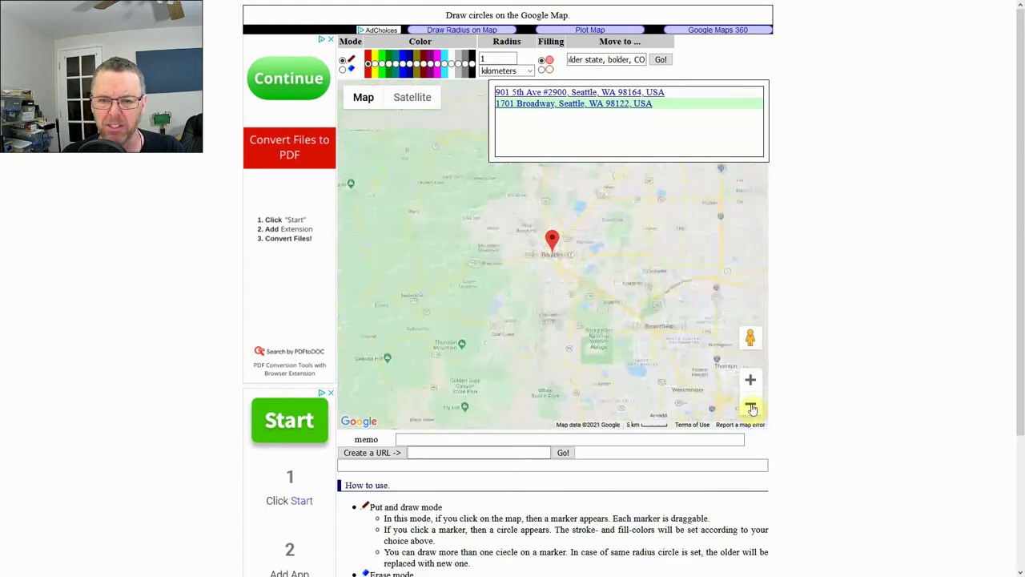
left_click(750, 407)
left_click(751, 407)
left_click(751, 407)
left_click(750, 406)
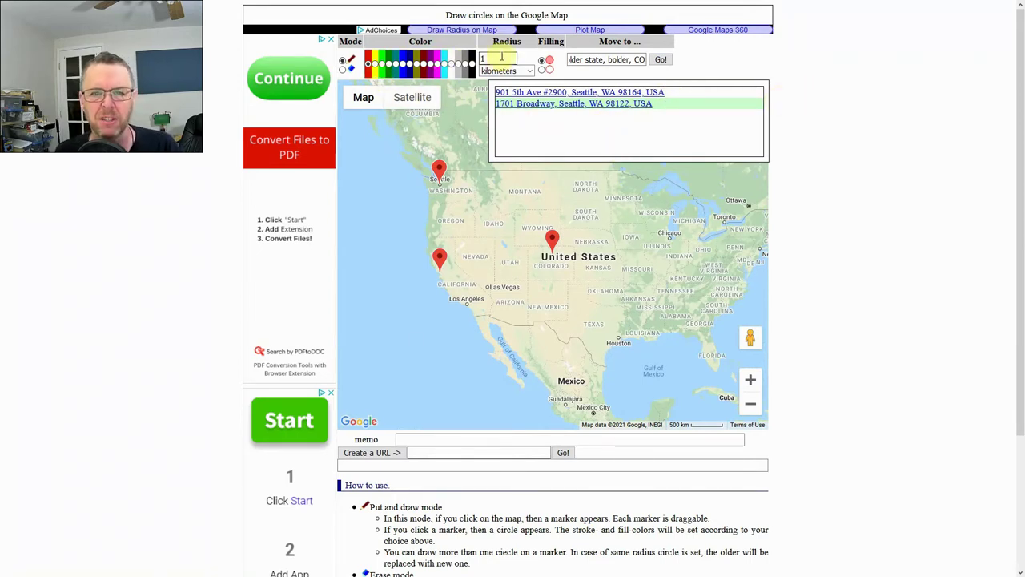
left_click_drag(502, 56, 468, 62)
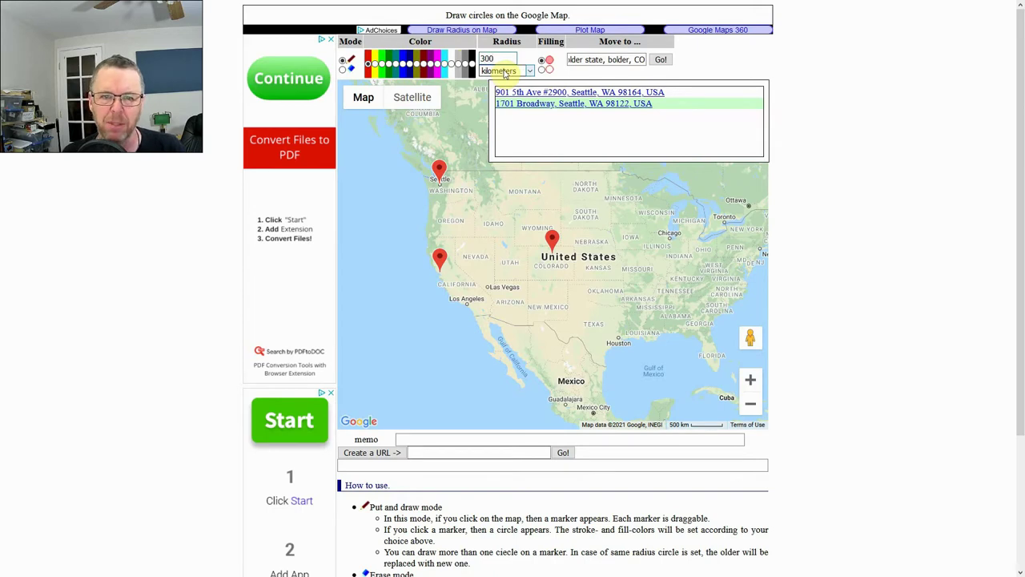
Draw a 300 km red circle on Seattle, erase it, and redraw it outline-only
left_click(368, 65)
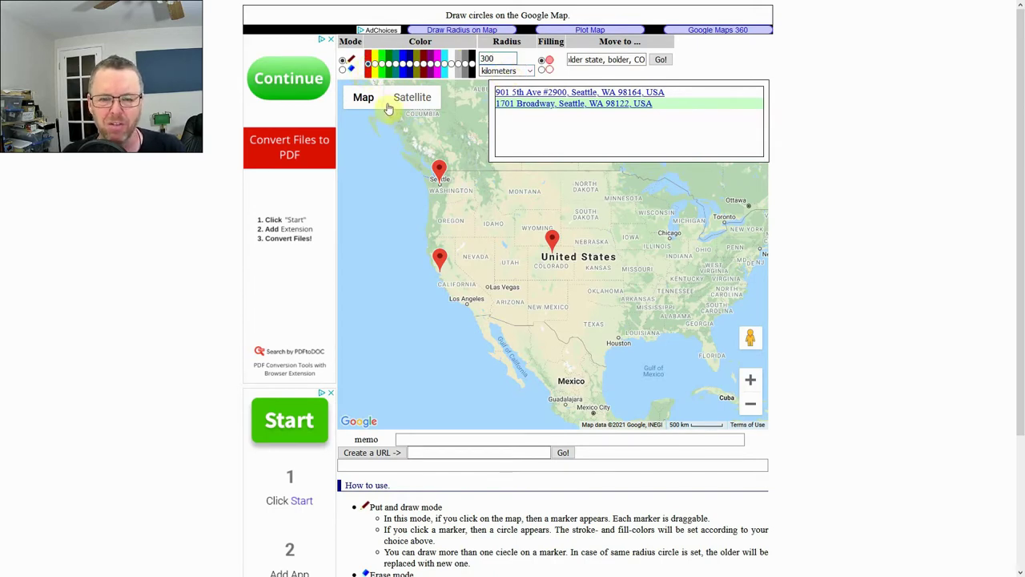
left_click(438, 170)
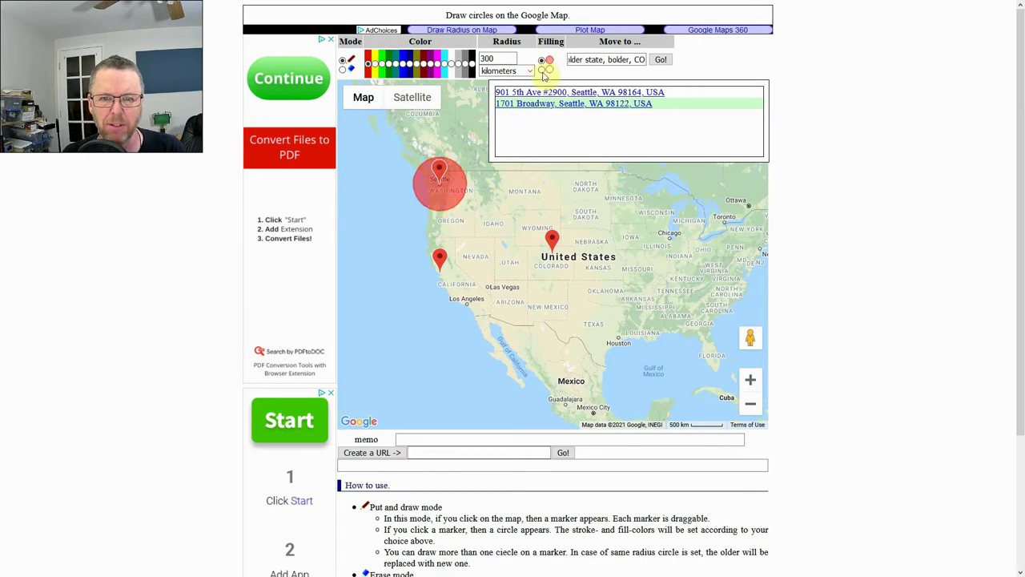
left_click(343, 70)
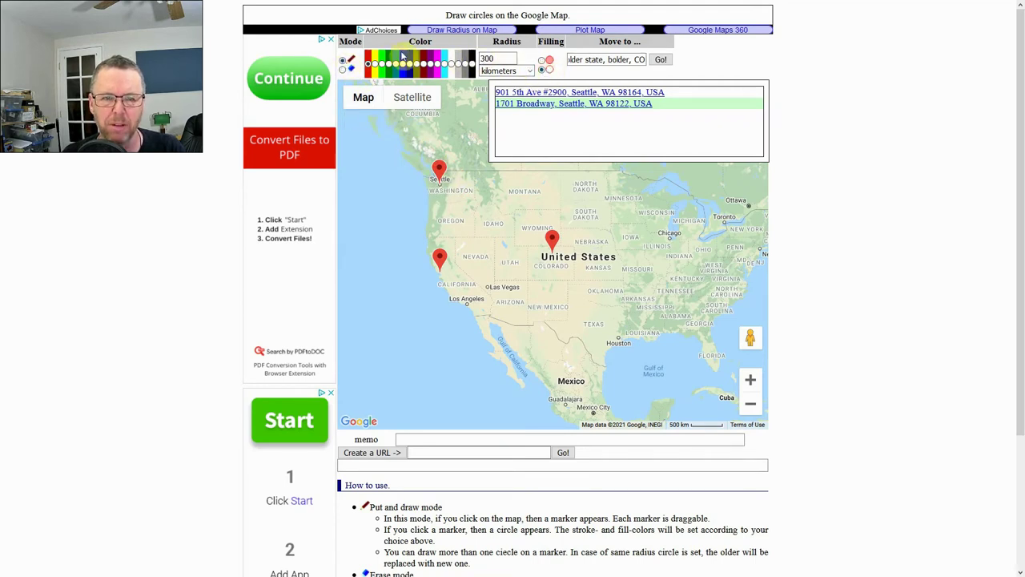
left_click(439, 166)
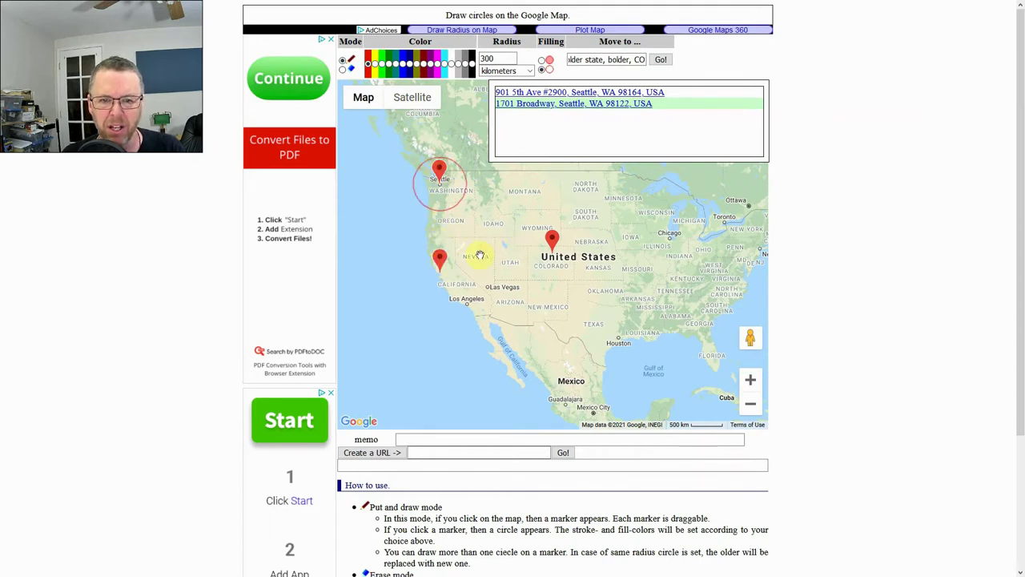
Add 300 km circles on Berkeley and Boulder, then a 400 km circle in a new colour on Berkeley
left_click(439, 260)
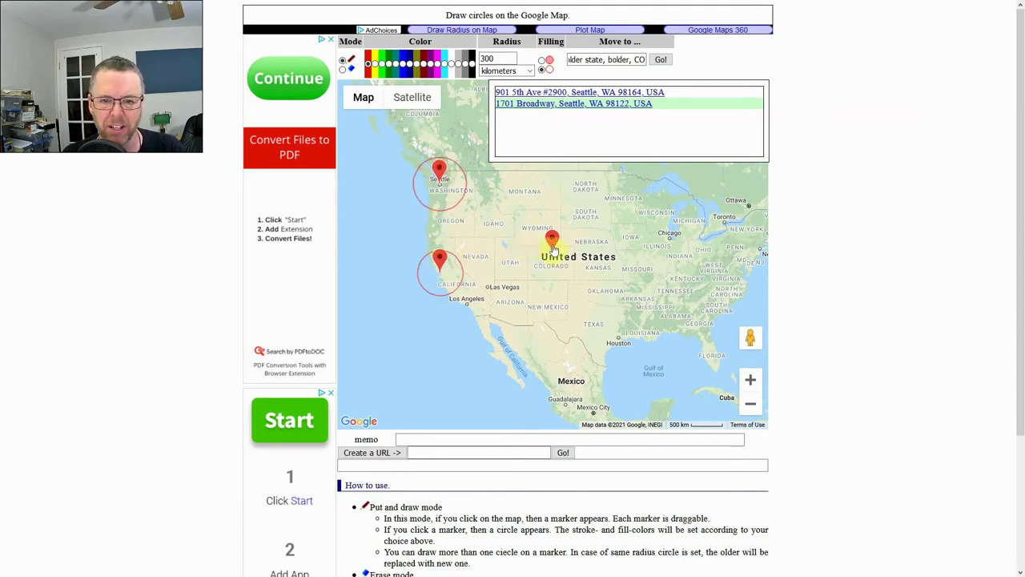
left_click(551, 238)
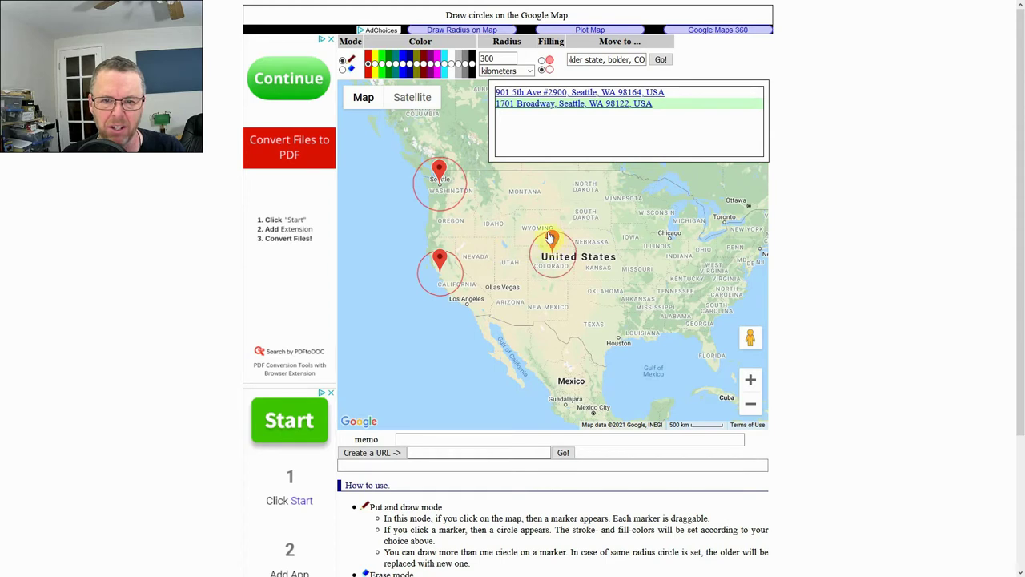
double_click(488, 59)
type("400")
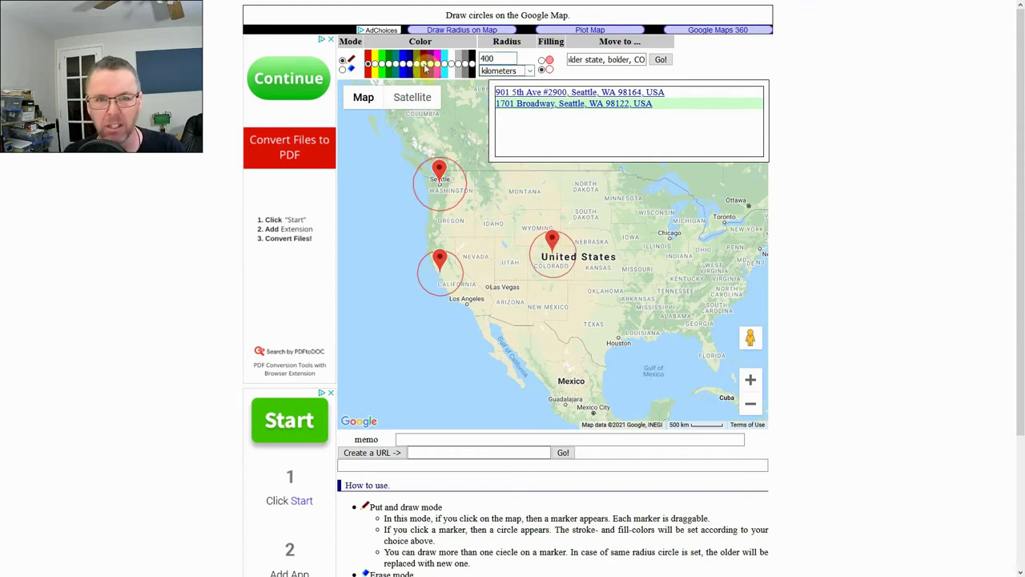
left_click(375, 65)
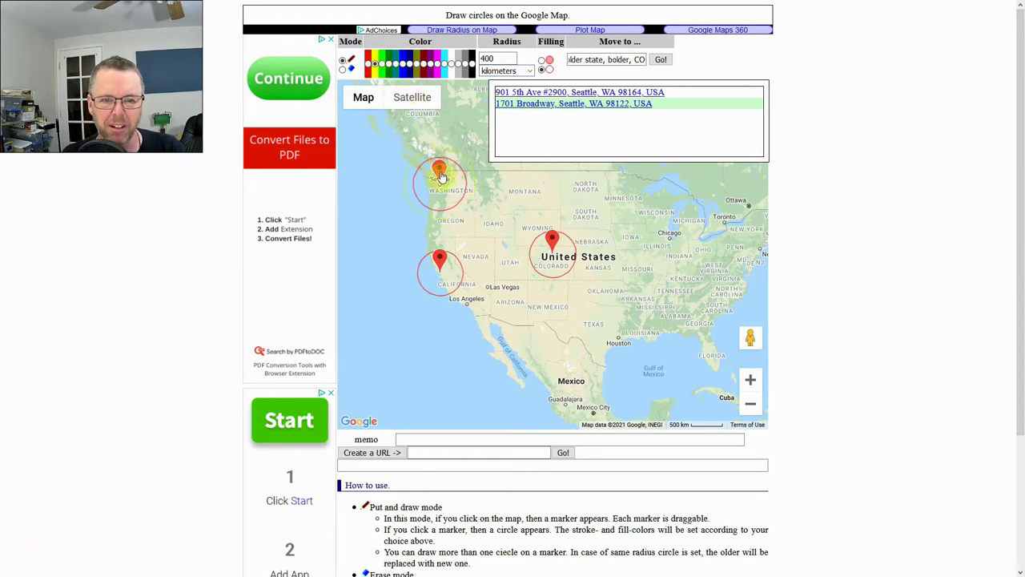
left_click(439, 261)
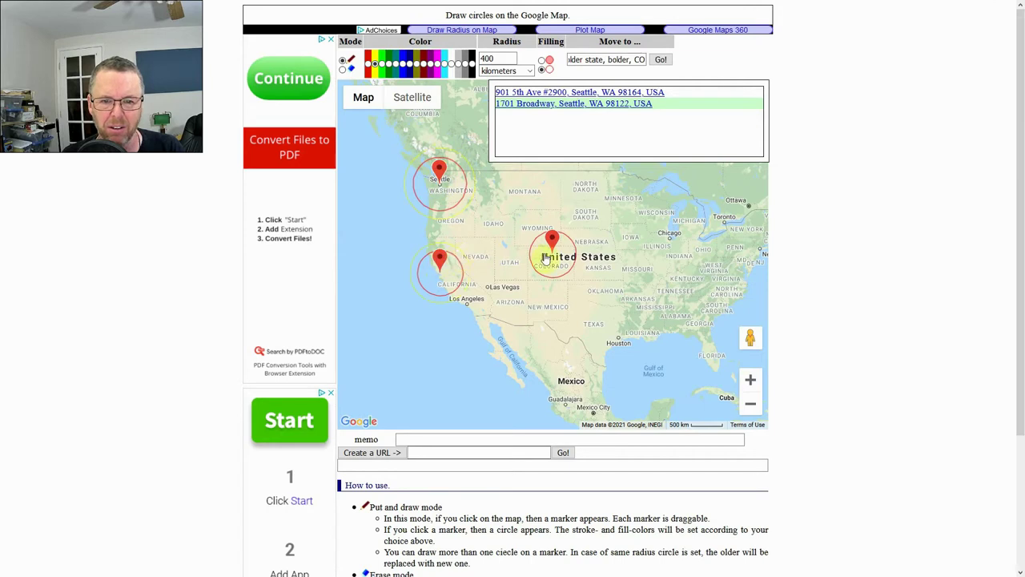
Set the radius to 500 km and choose green
double_click(497, 59)
type("500")
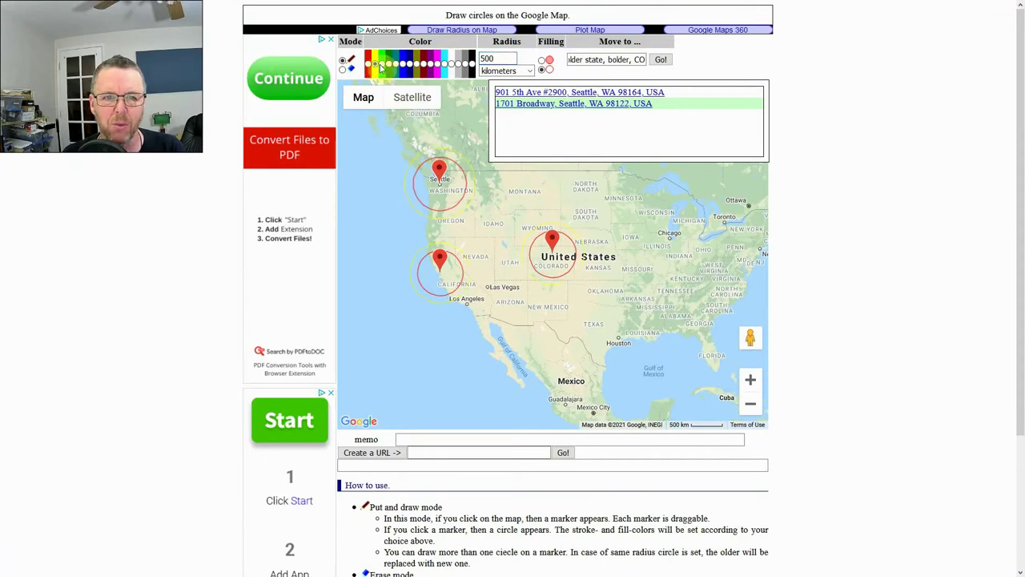
left_click(381, 69)
Draw green 500 km circles, then 600 km circles, around all three markers
left_click(439, 172)
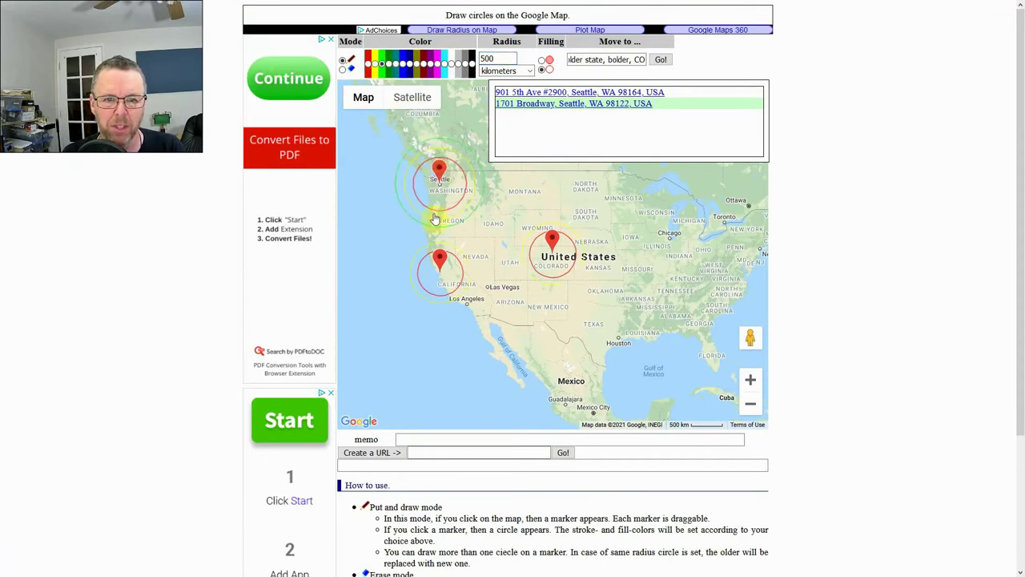
left_click(440, 259)
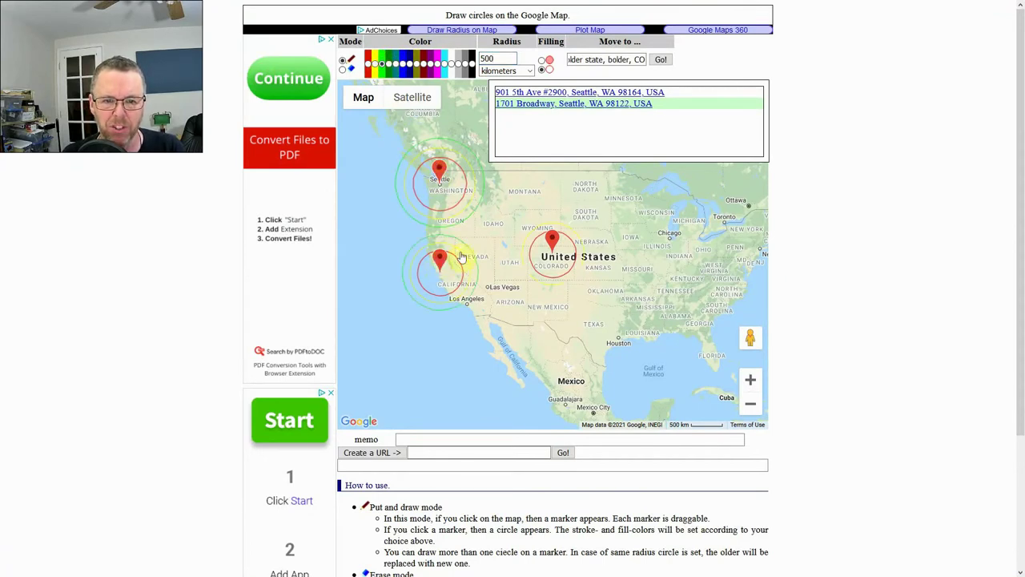
left_click(552, 241)
double_click(496, 58)
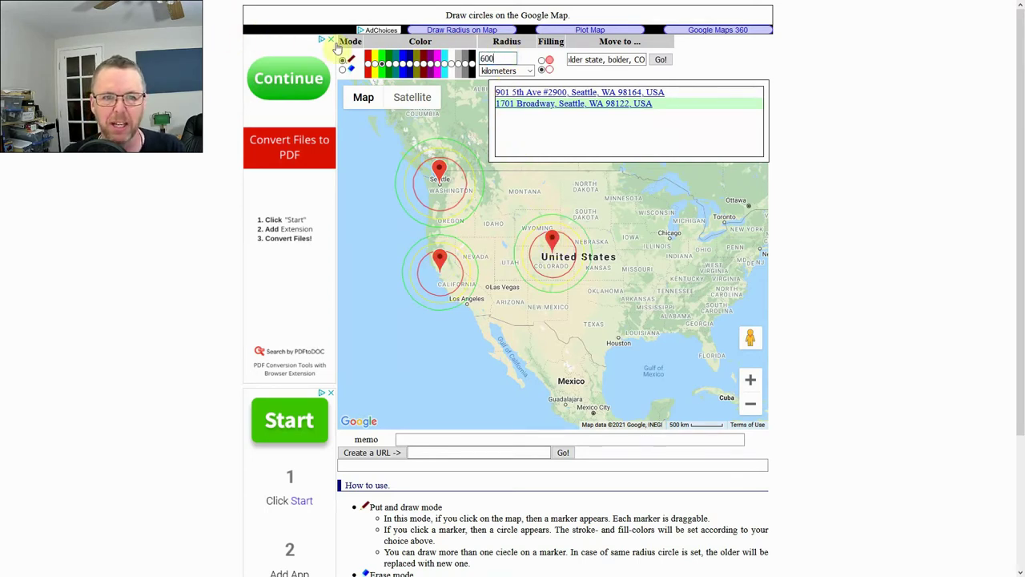
left_click(438, 170)
left_click(439, 259)
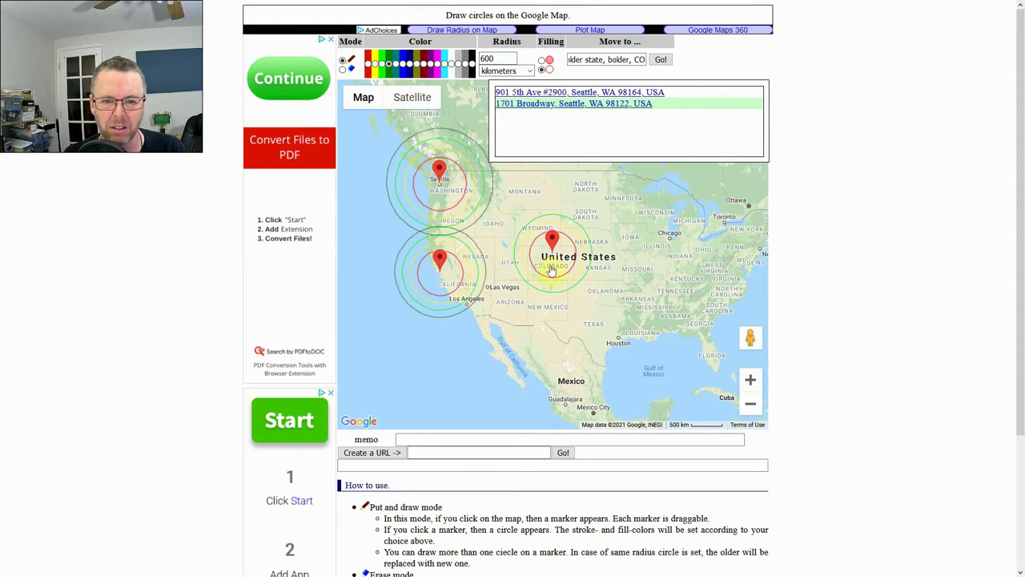
left_click(551, 242)
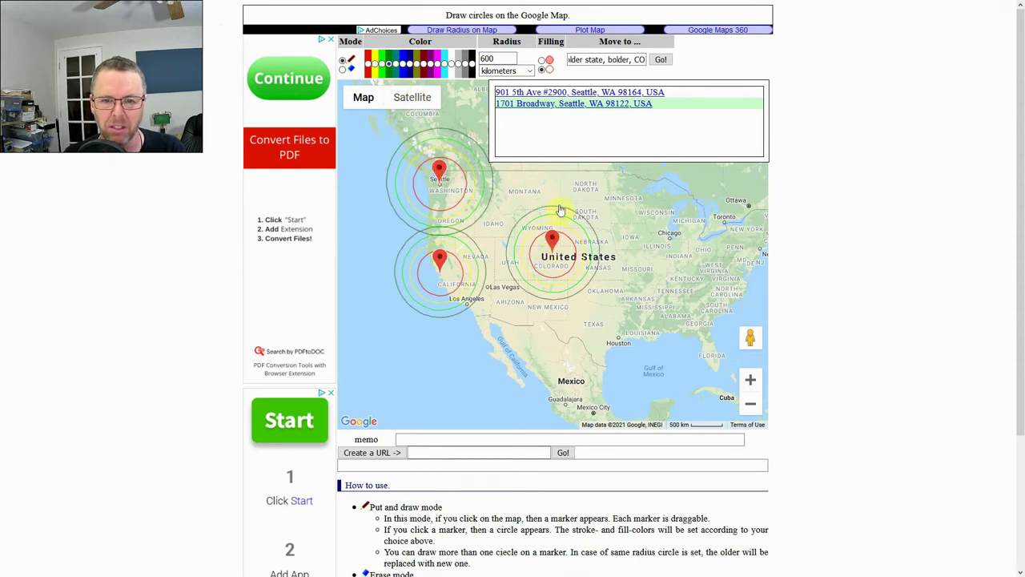
Set the radius to 700 km and draw blue circles around Seattle, Berkeley and Boulder
double_click(500, 58)
type("7")
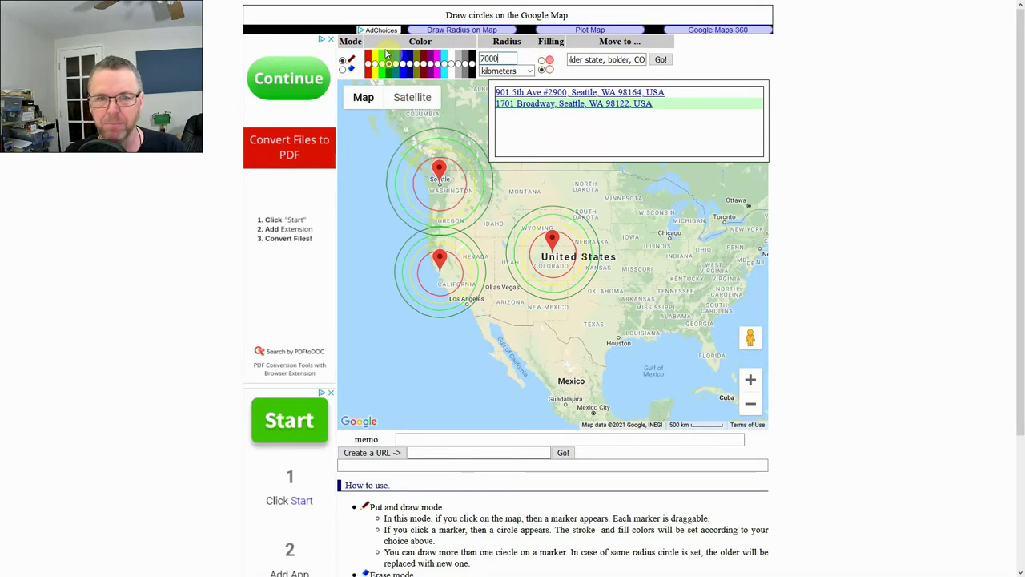
type("000")
key("BackSpace")
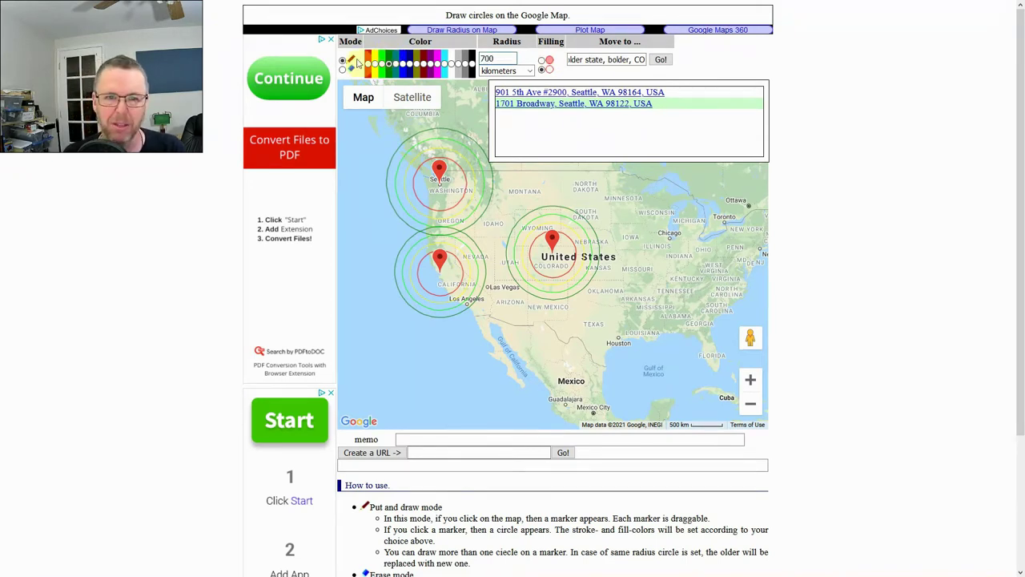
left_click(403, 64)
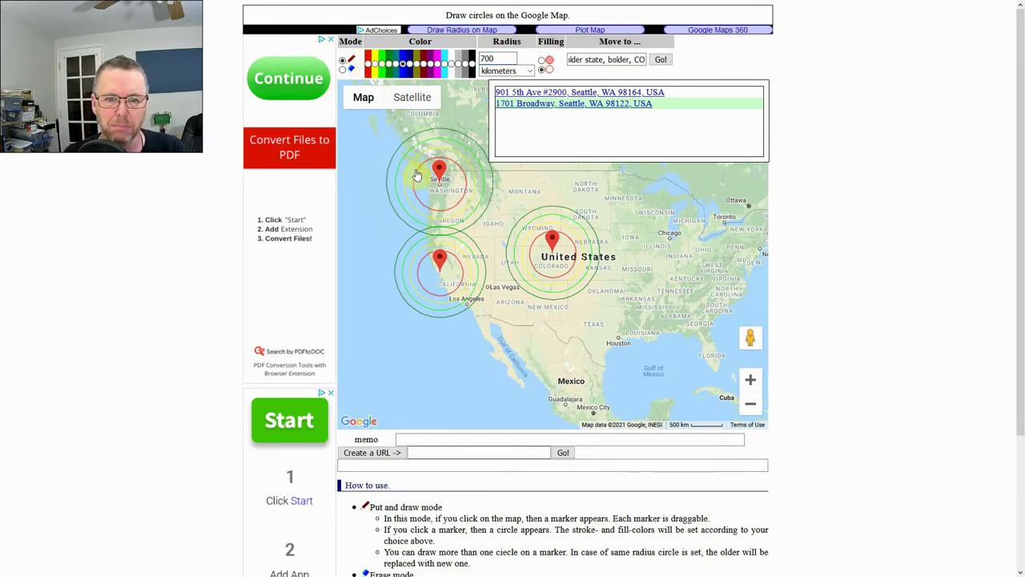
left_click(439, 171)
left_click(439, 257)
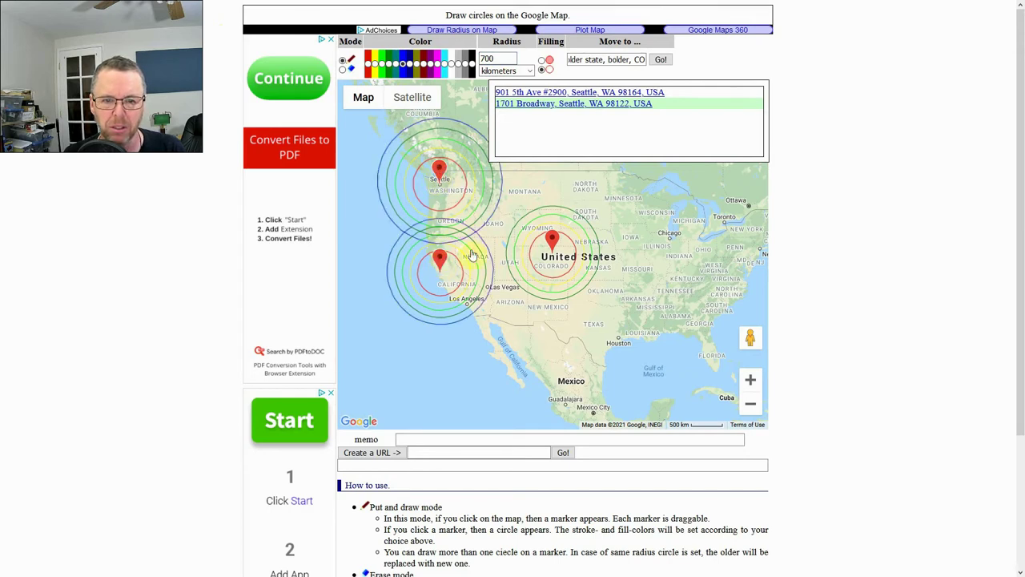
left_click(552, 237)
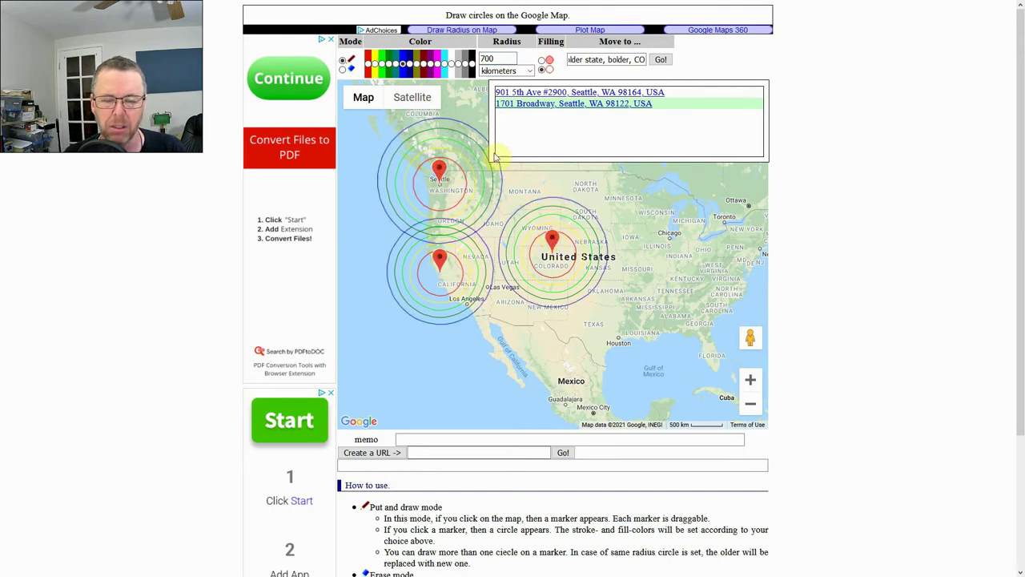
Set the radius to 800 km and circle all three markers
double_click(490, 59)
type("800")
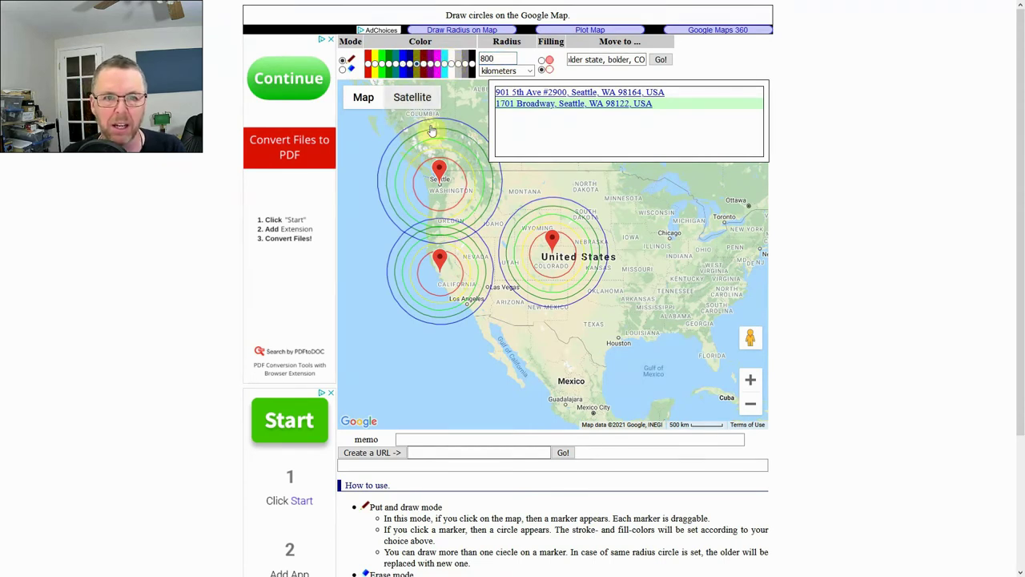
left_click(440, 167)
left_click(440, 259)
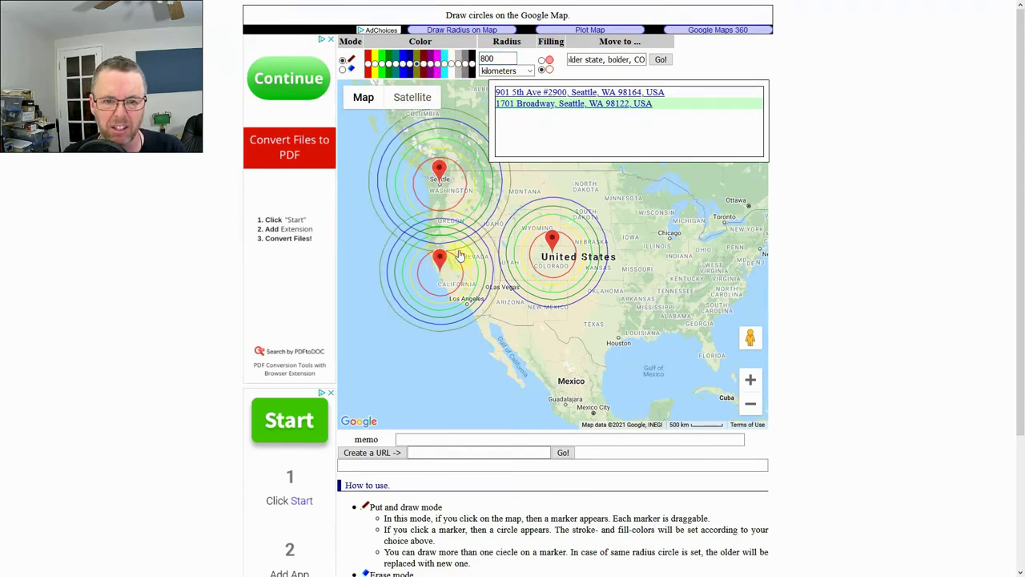
left_click(551, 238)
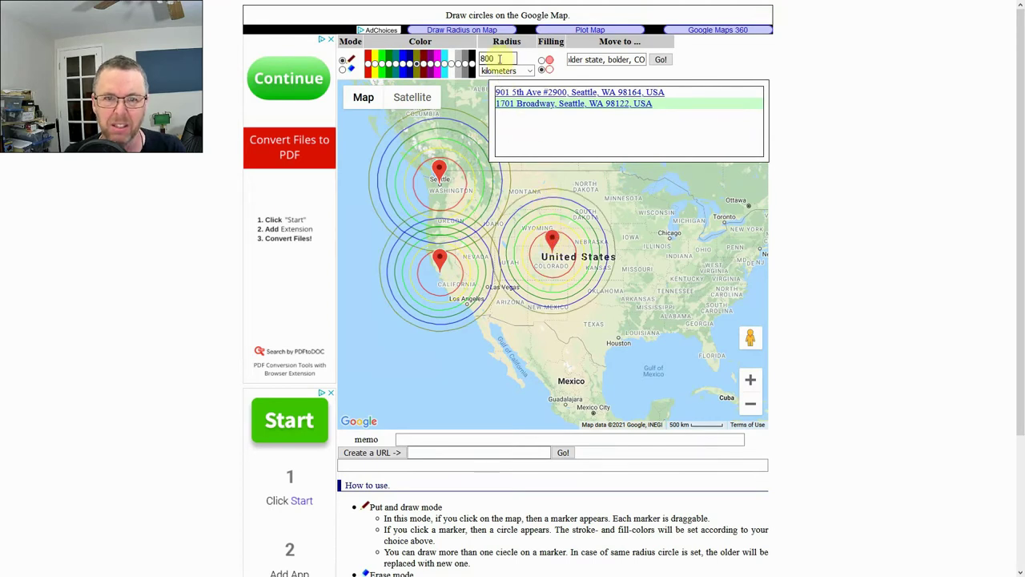
Add 900 km circles in a new colour around all three markers
left_click_drag(513, 58, 353, 36)
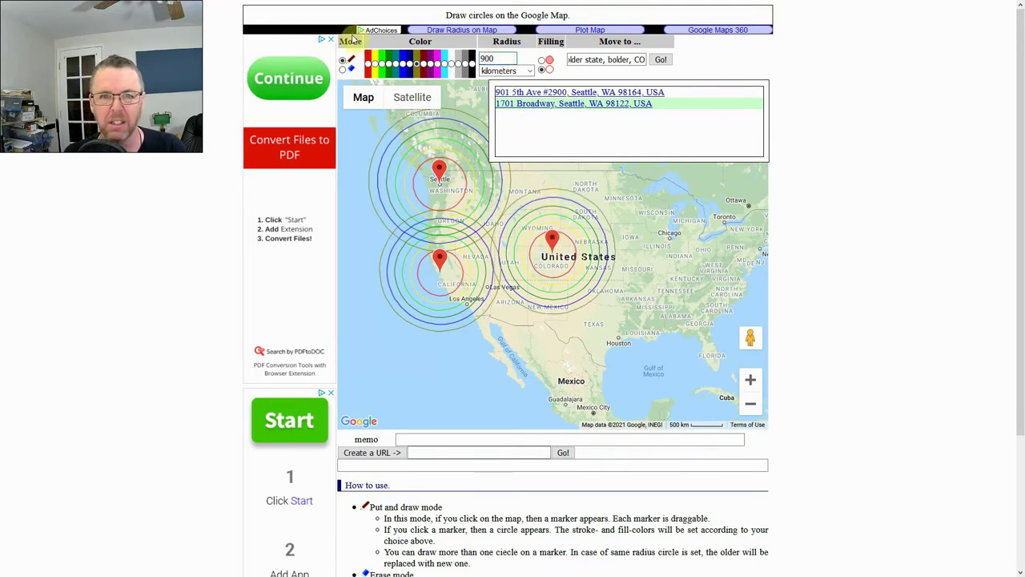
left_click(427, 69)
left_click(440, 167)
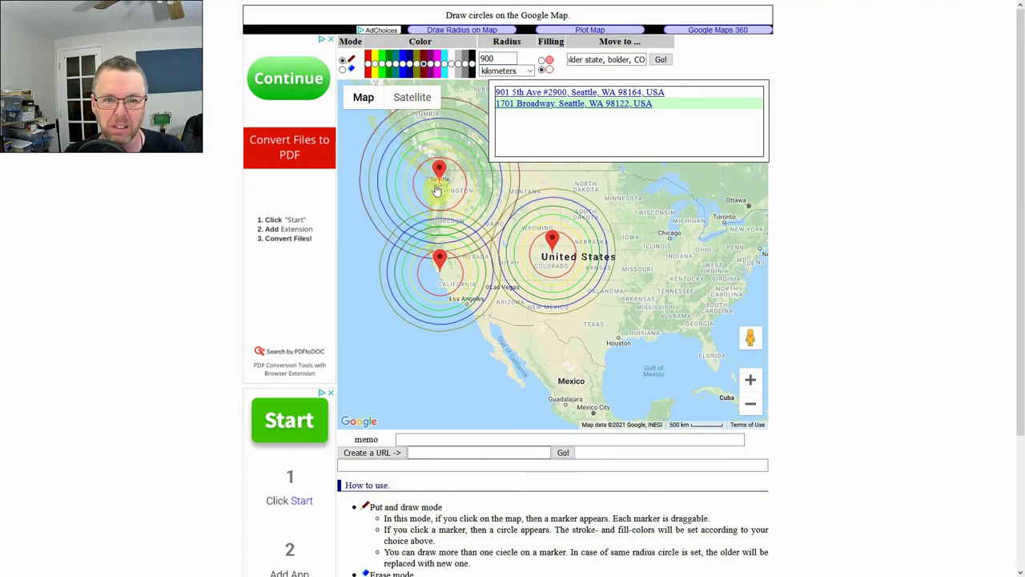
left_click(439, 258)
left_click(551, 239)
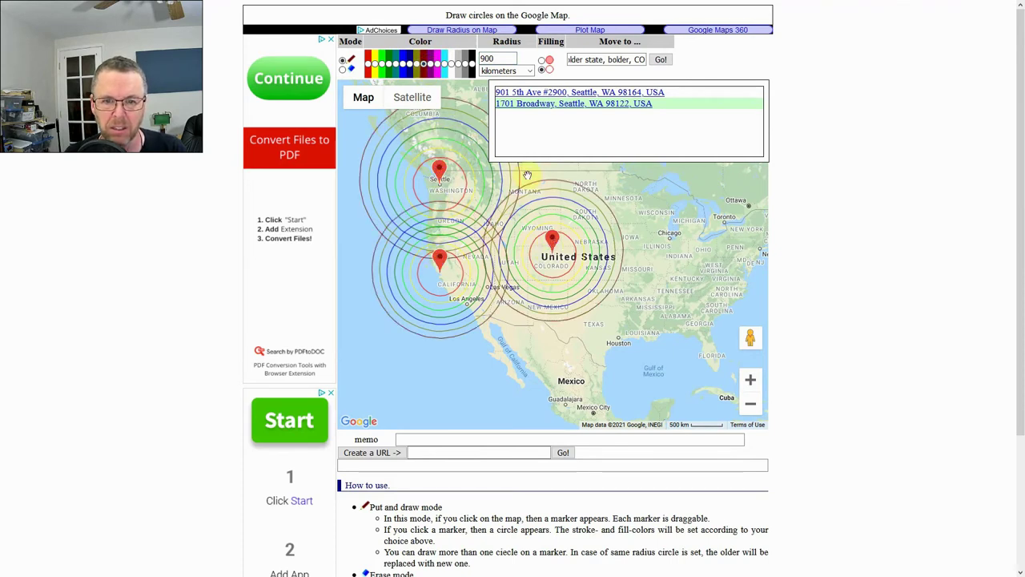
Set the radius to 1000 km and circle Seattle, Berkeley and Boulder
double_click(504, 56)
type("1000")
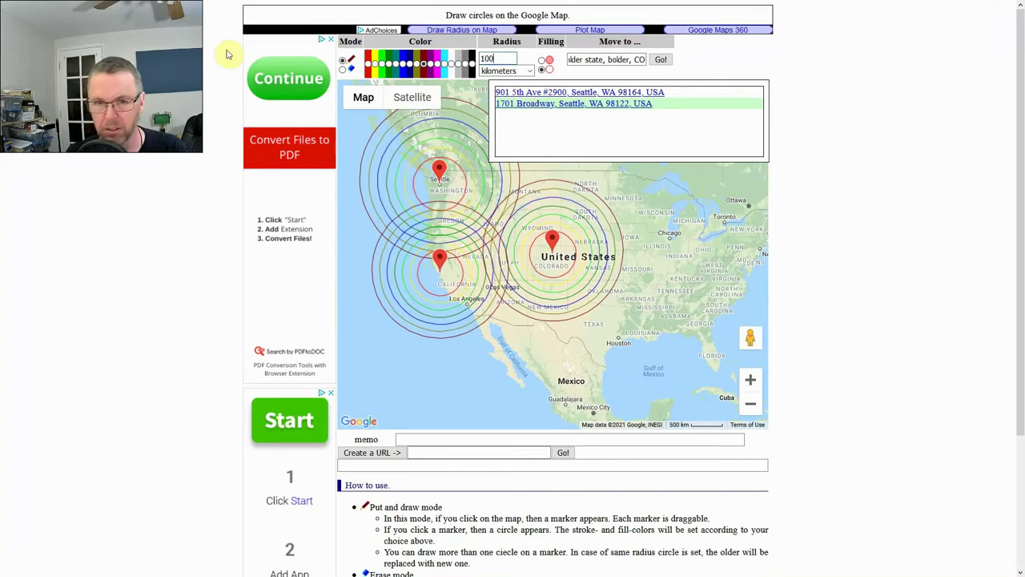
left_click(432, 63)
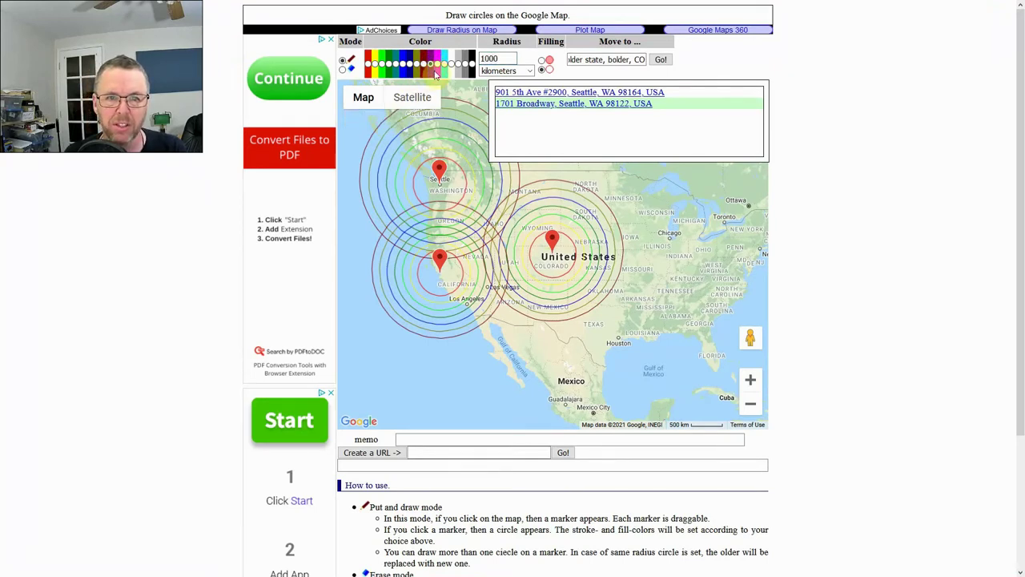
left_click(439, 170)
left_click(439, 258)
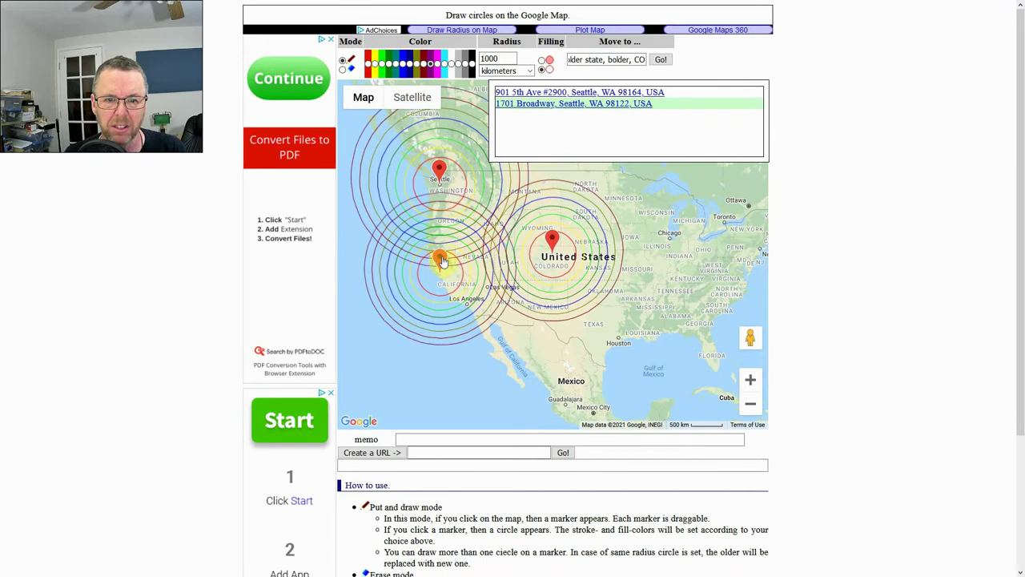
left_click(552, 240)
Add 1100 km circles in a new colour around Seattle, Berkeley and Boulder
double_click(498, 60)
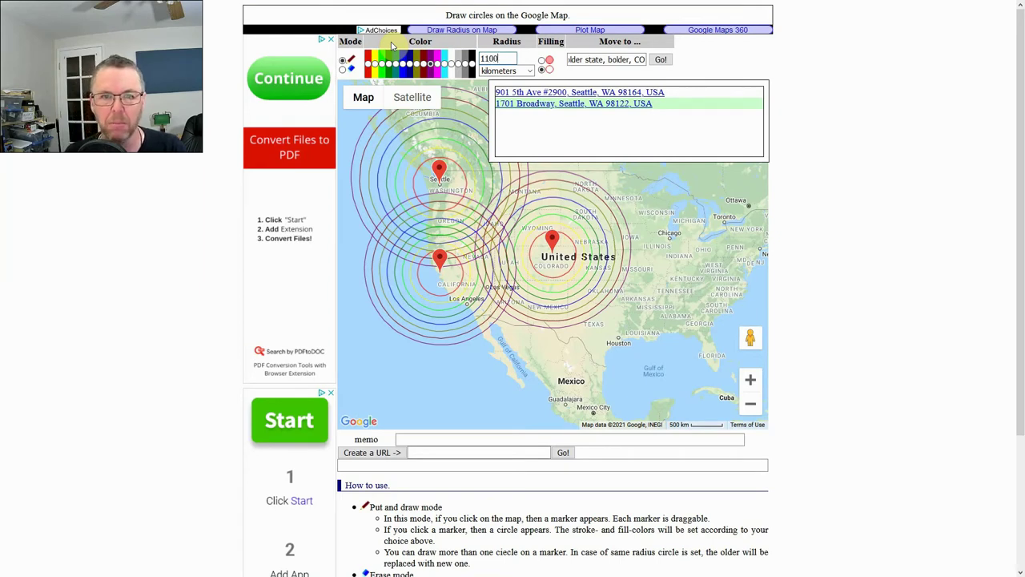
left_click(437, 63)
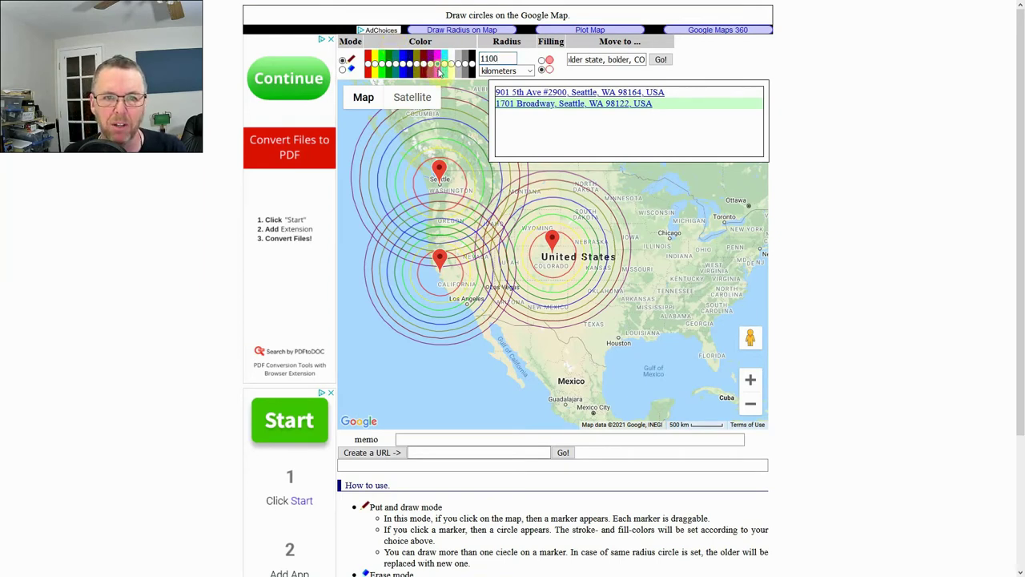
left_click(440, 168)
left_click(440, 258)
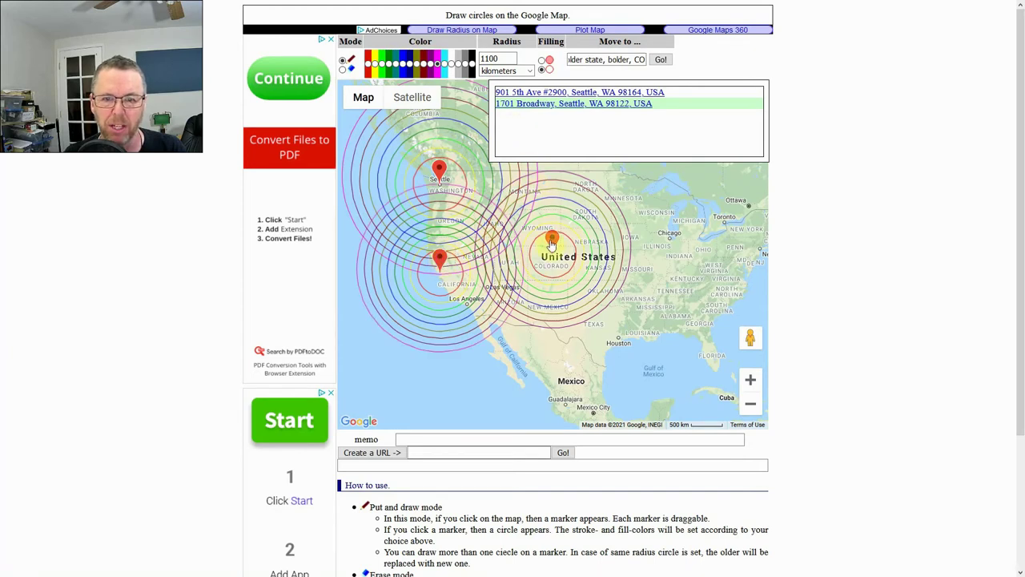
left_click(551, 239)
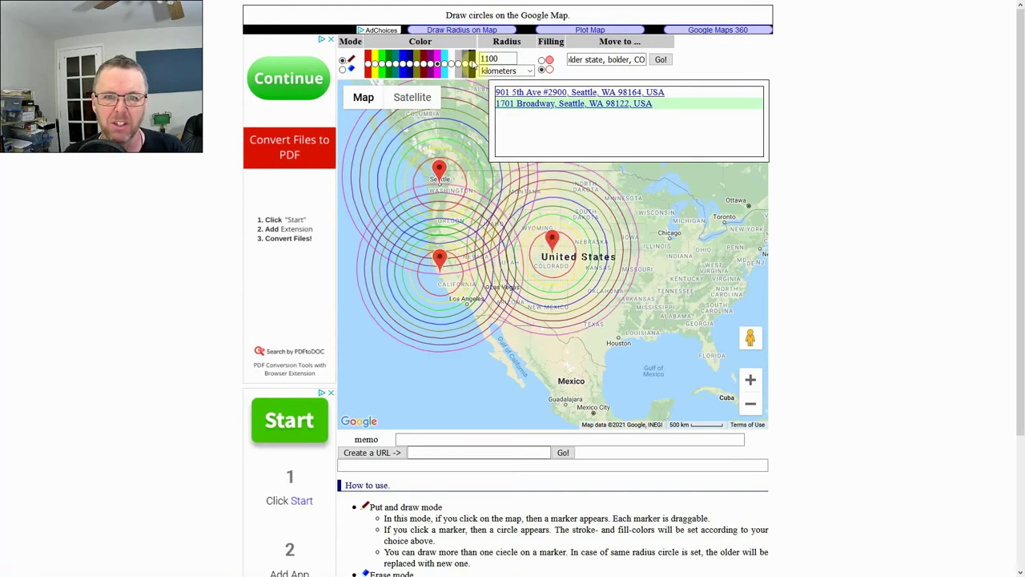
Add dark 1200 km circles around Seattle, Berkeley and Boulder
double_click(498, 59)
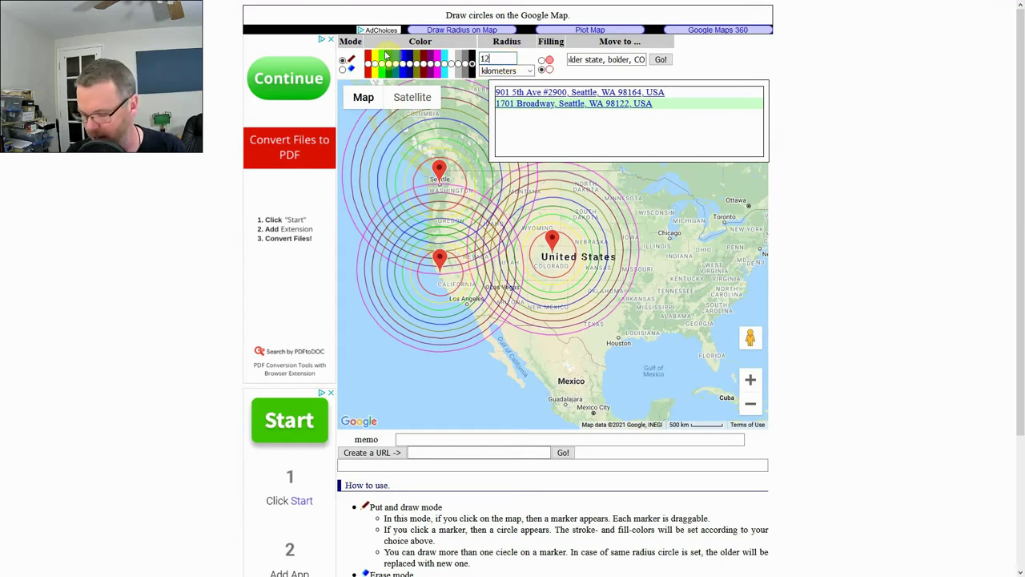
left_click(439, 169)
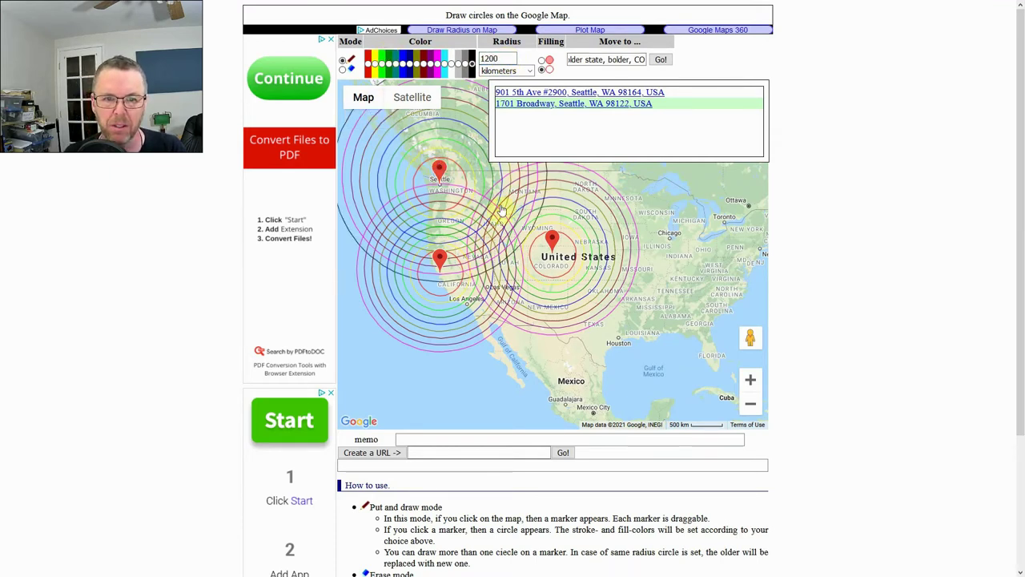
left_click(439, 258)
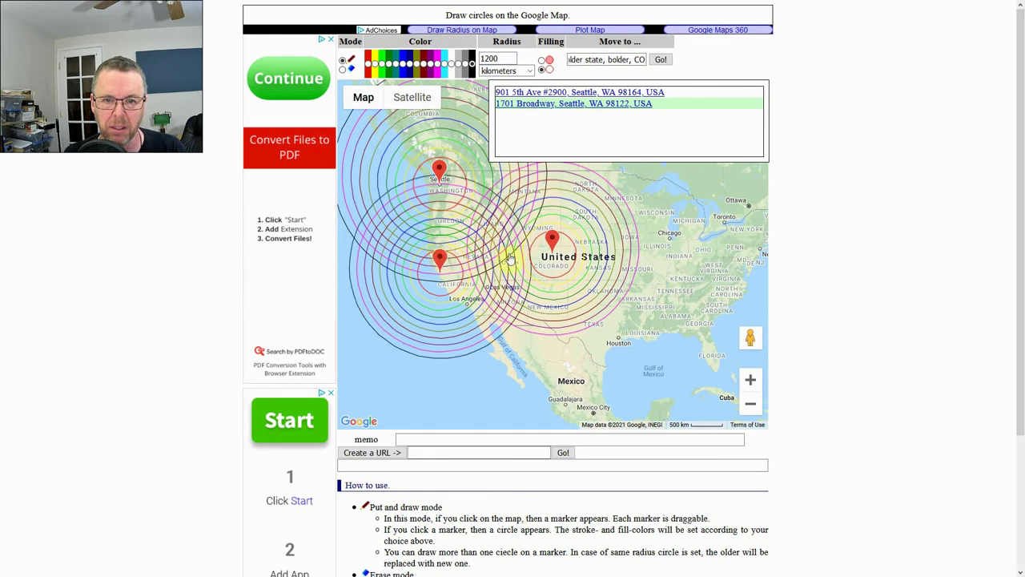
left_click(553, 240)
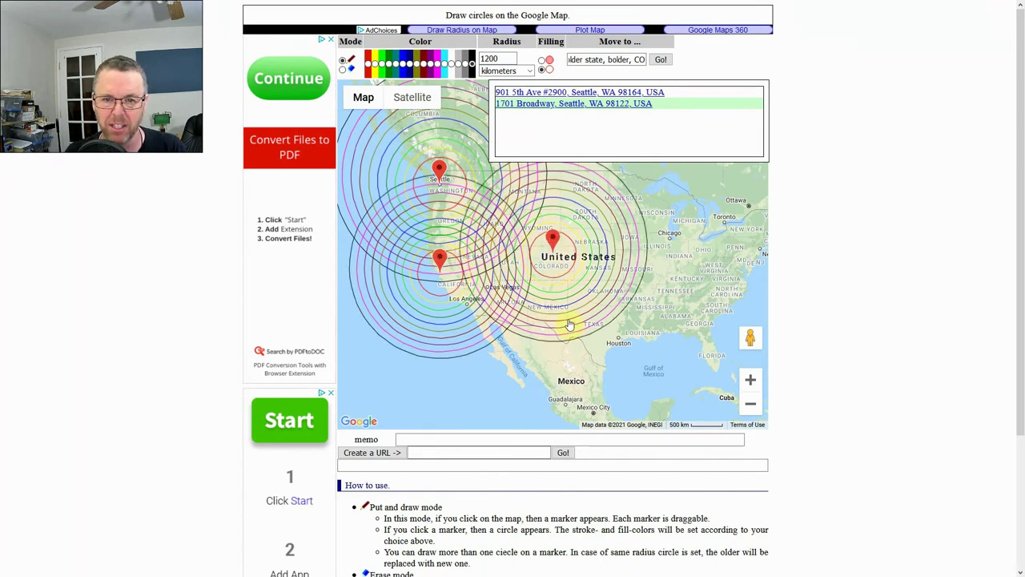
Enter the memo 'Seattle, Berkeley, Boulder, CO'
left_click(479, 437)
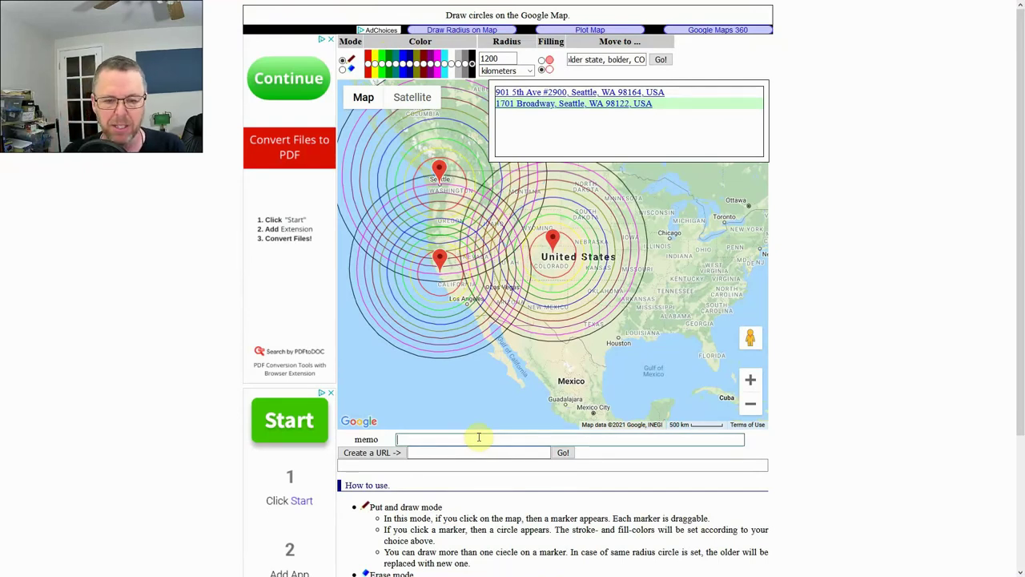
left_click(479, 438)
type("Seat")
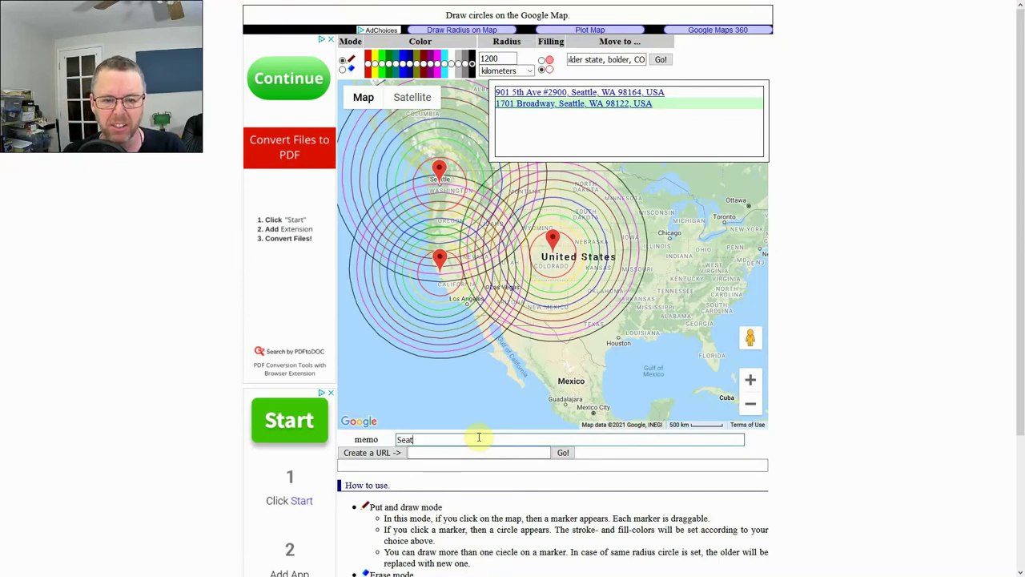
type("tle, Berkeley, Bou")
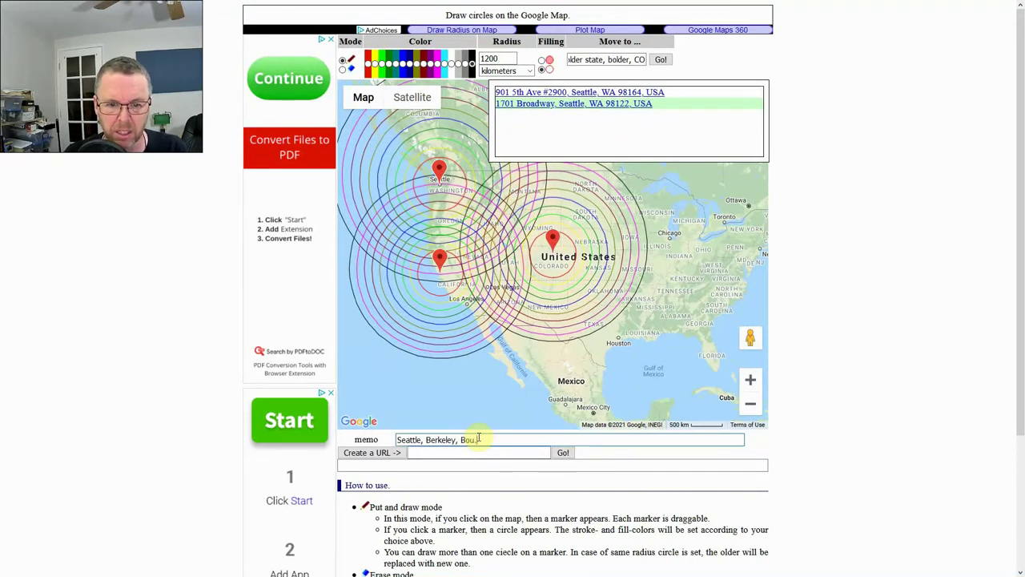
key("BackSpace")
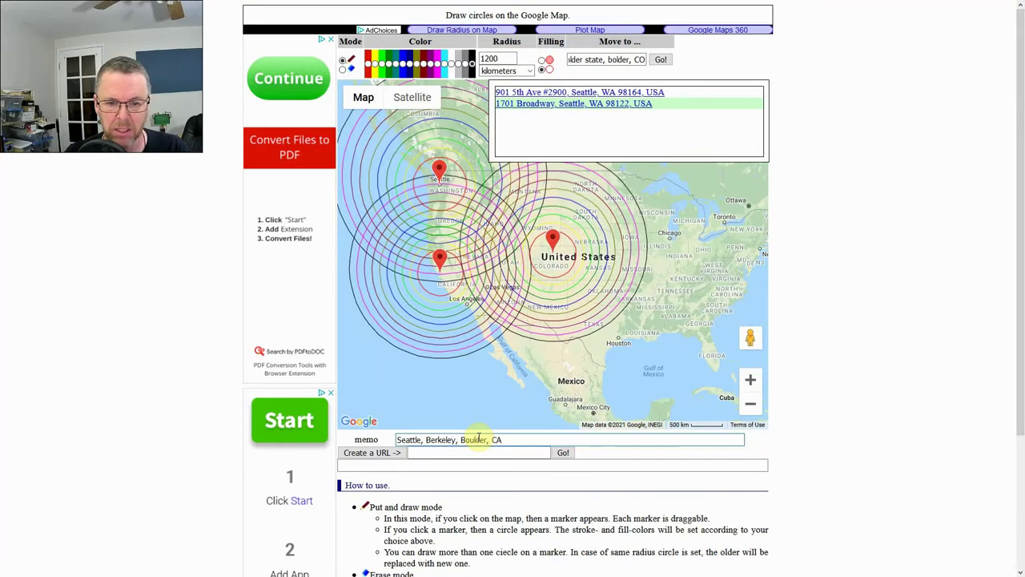
key("BackSpace")
type("CO")
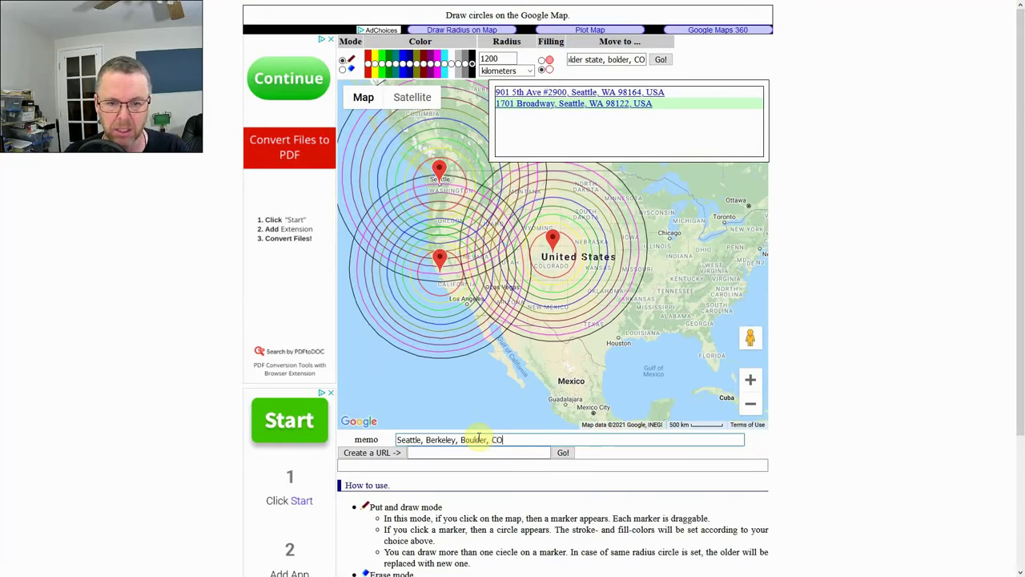
Generate the shareable map URL and select it for copying
left_click(372, 455)
left_click(392, 465)
key("ctrl+c")
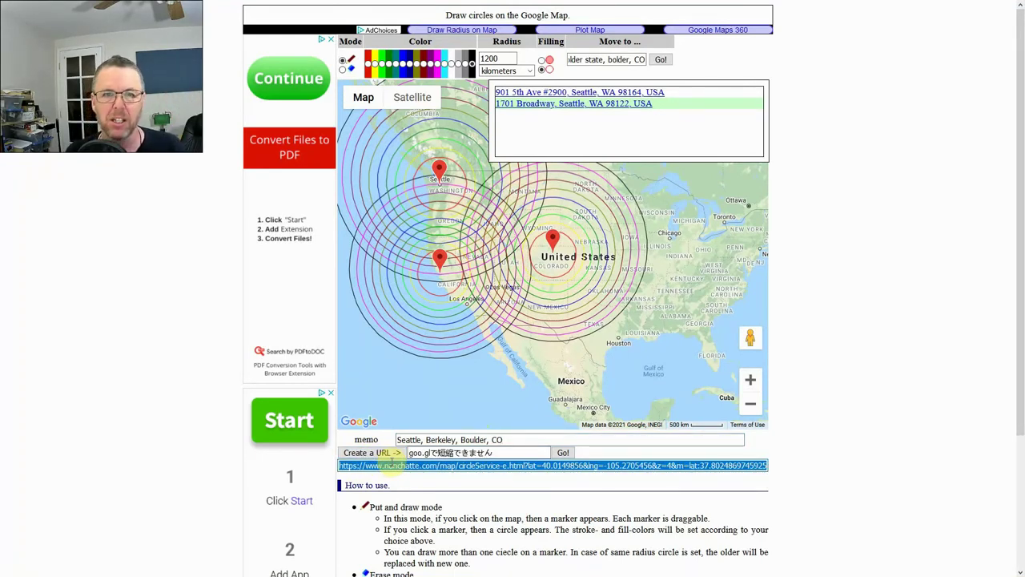
mouse_move(510, 6)
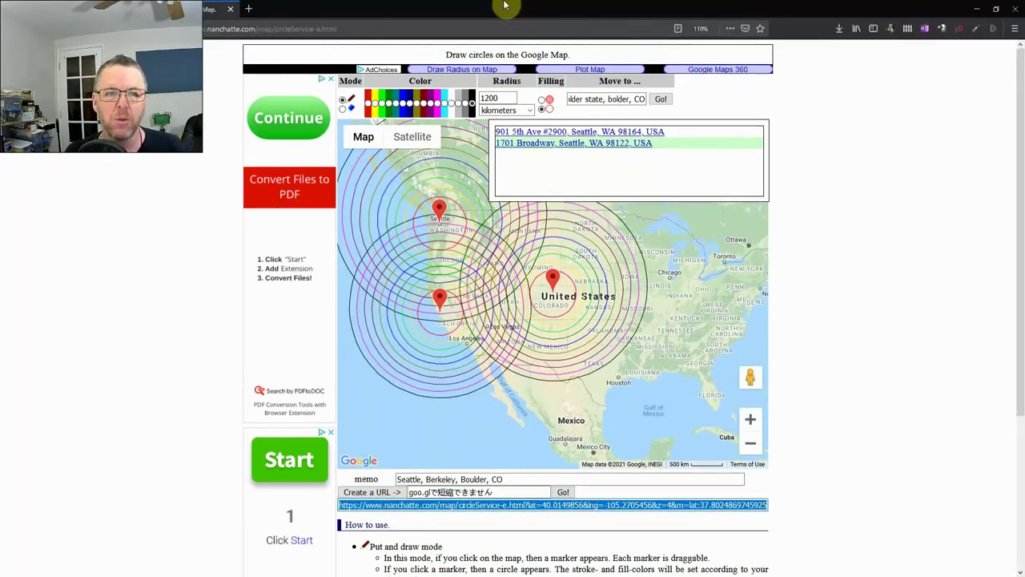
Paste the copied map link into a new Firefox tab and load it
left_click(249, 10)
left_click(258, 28)
key("ctrl+v")
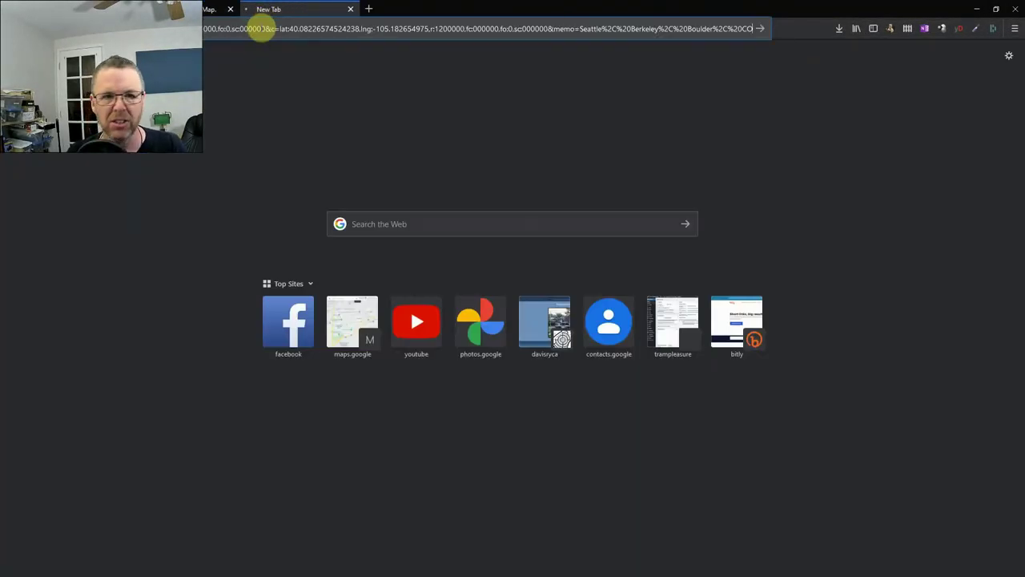
key("Return")
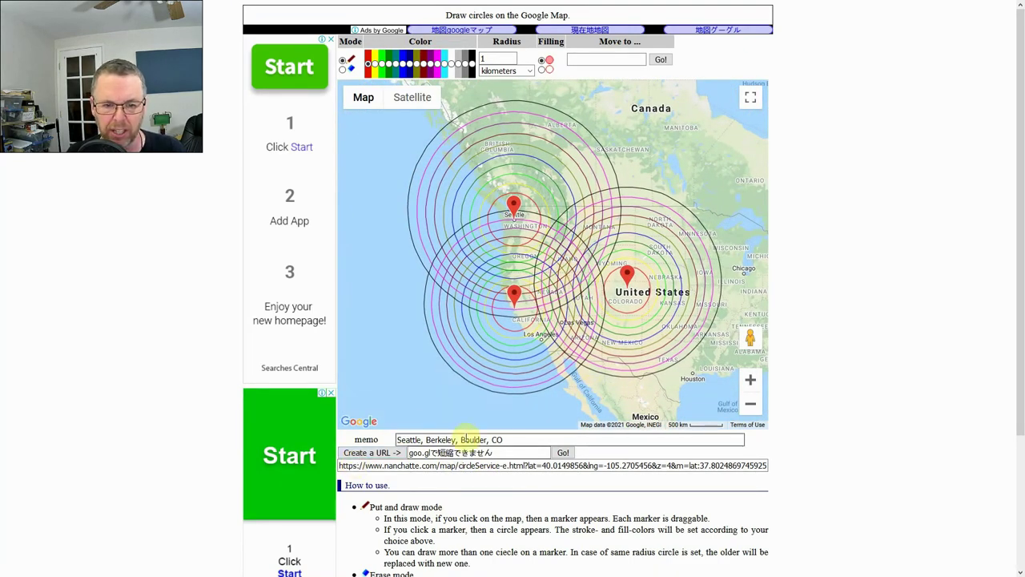
Zoom in three steps toward Idaho, scroll down the page, and click Get KML
left_click(751, 382)
left_click(752, 382)
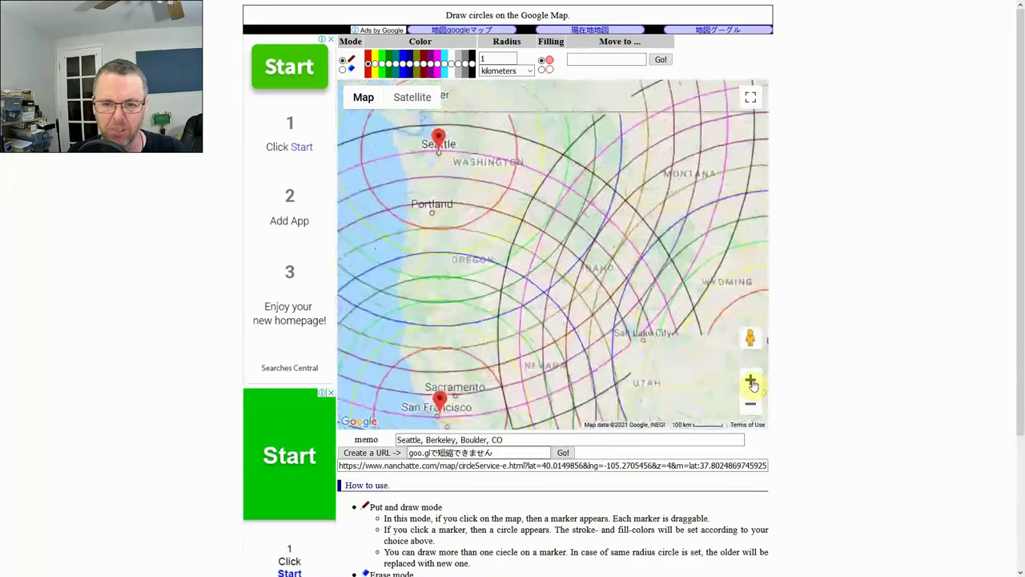
left_click(750, 382)
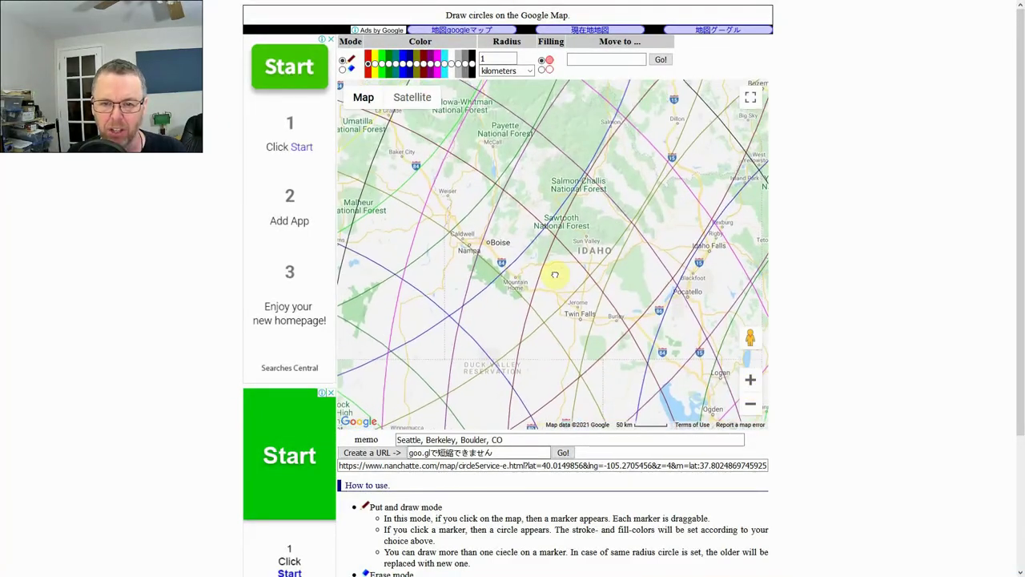
scroll(553, 274, "down", 2)
scroll(555, 271, "up", 2)
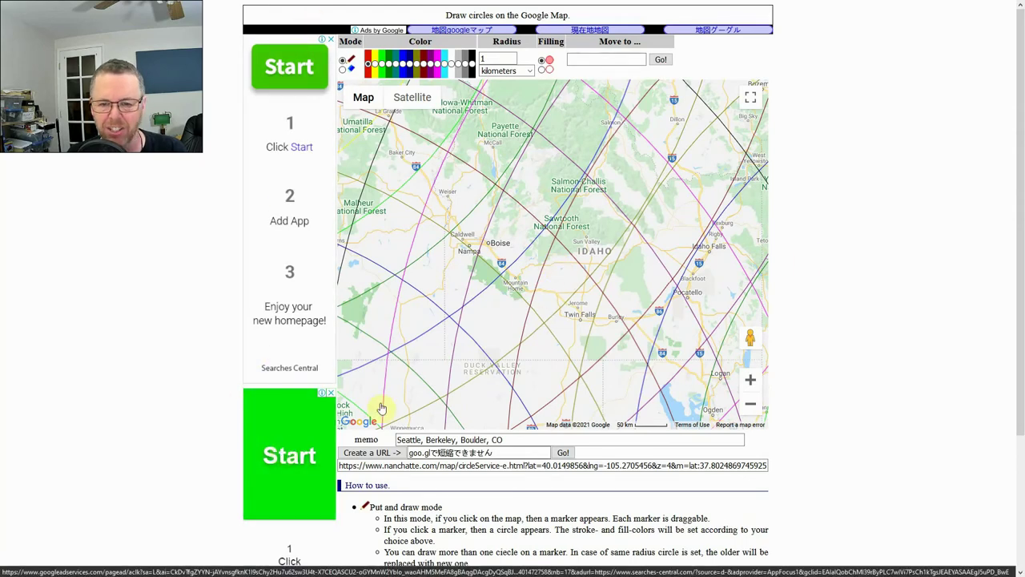
scroll(833, 335, "down", 2)
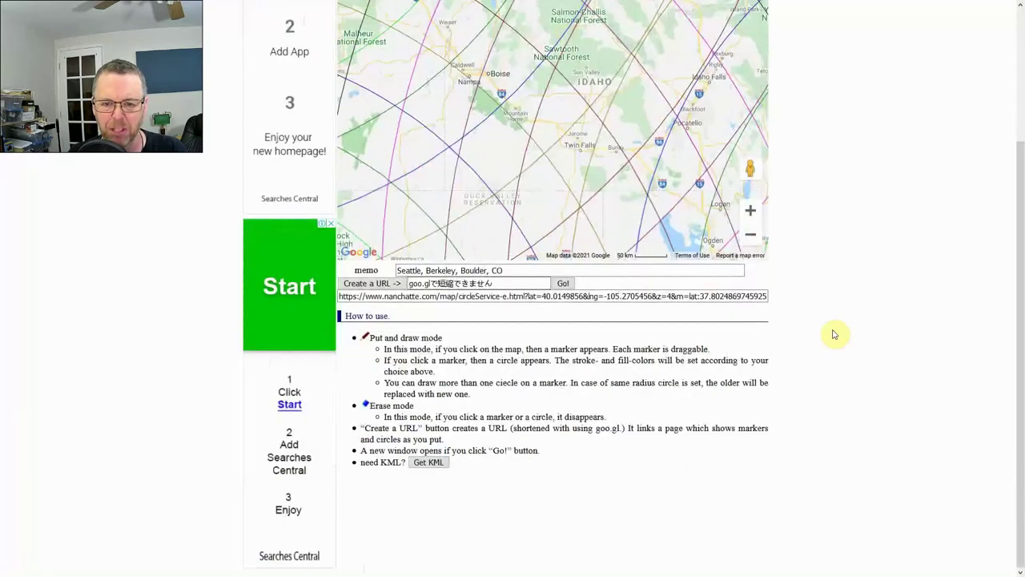
scroll(833, 335, "up", 2)
scroll(829, 336, "down", 2)
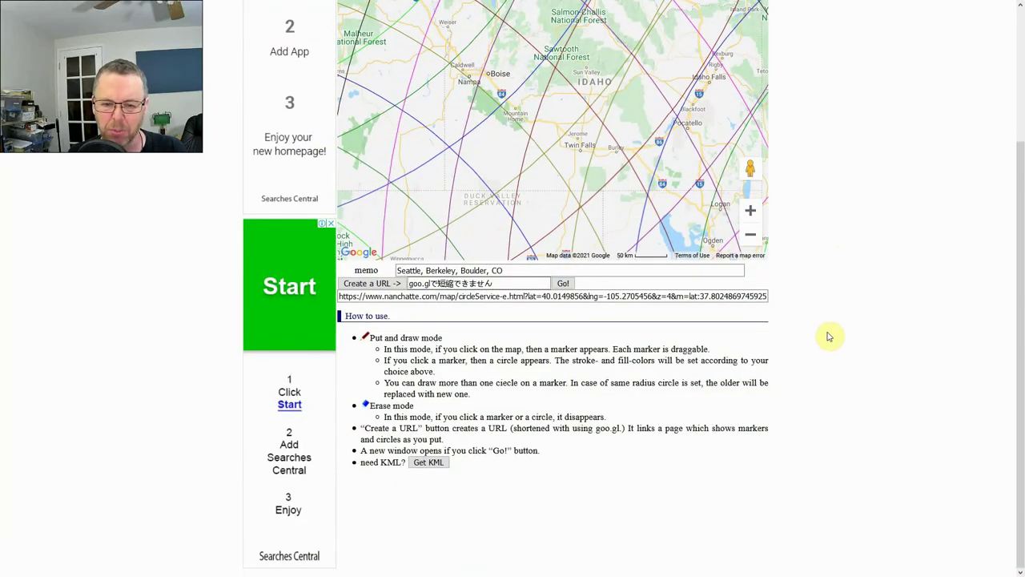
left_click(427, 463)
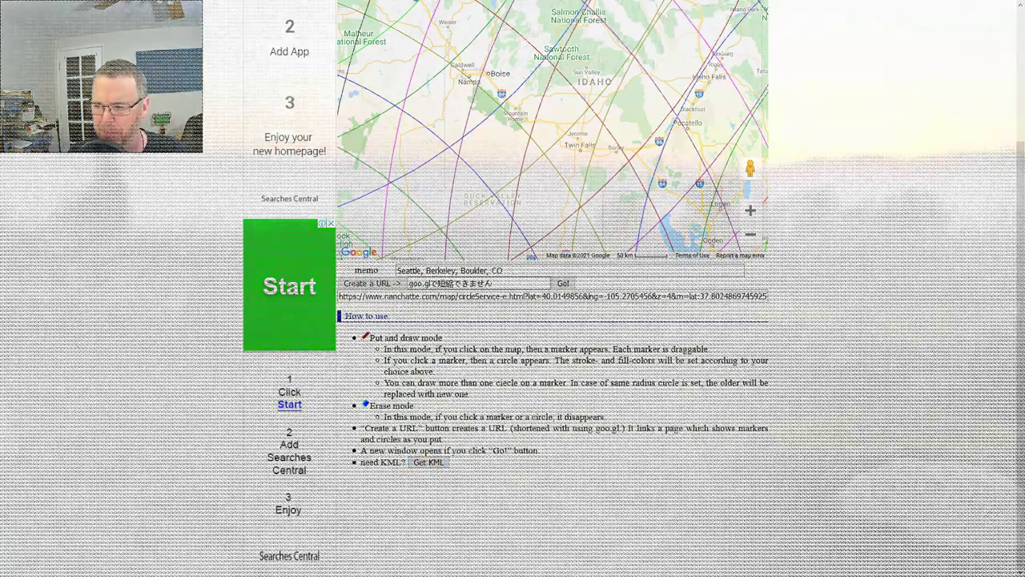